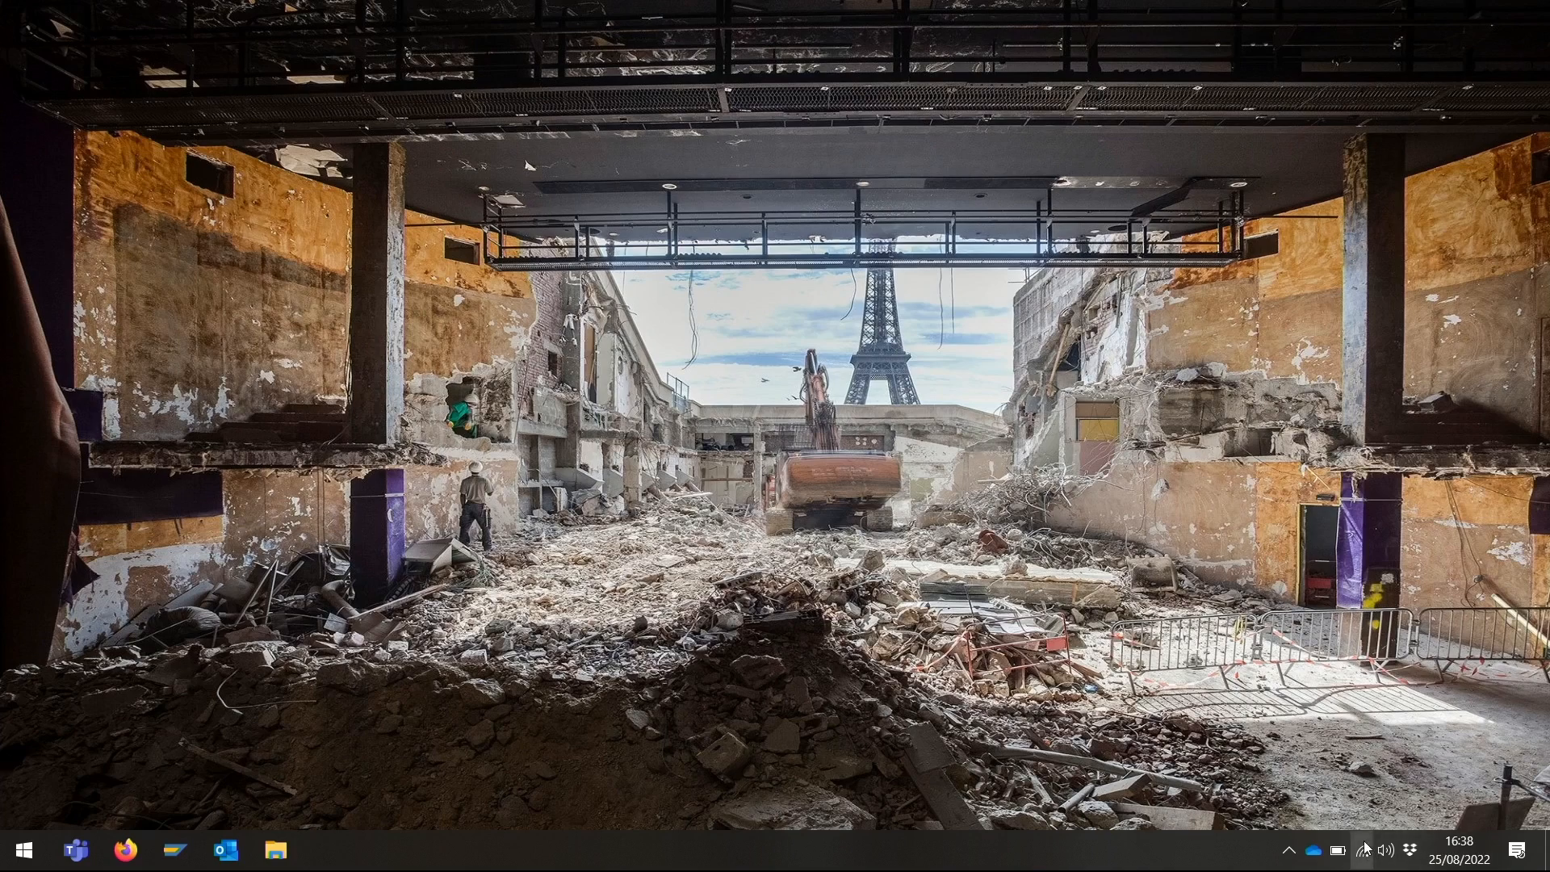
Open the Internet Protocol Version 4 (TCP/IPv4) properties of the Ethernet 2 network adapter.
{"action": "left_click", "coordinate": [1362, 849]}
{"action": "left_click", "coordinate": [1232, 295]}
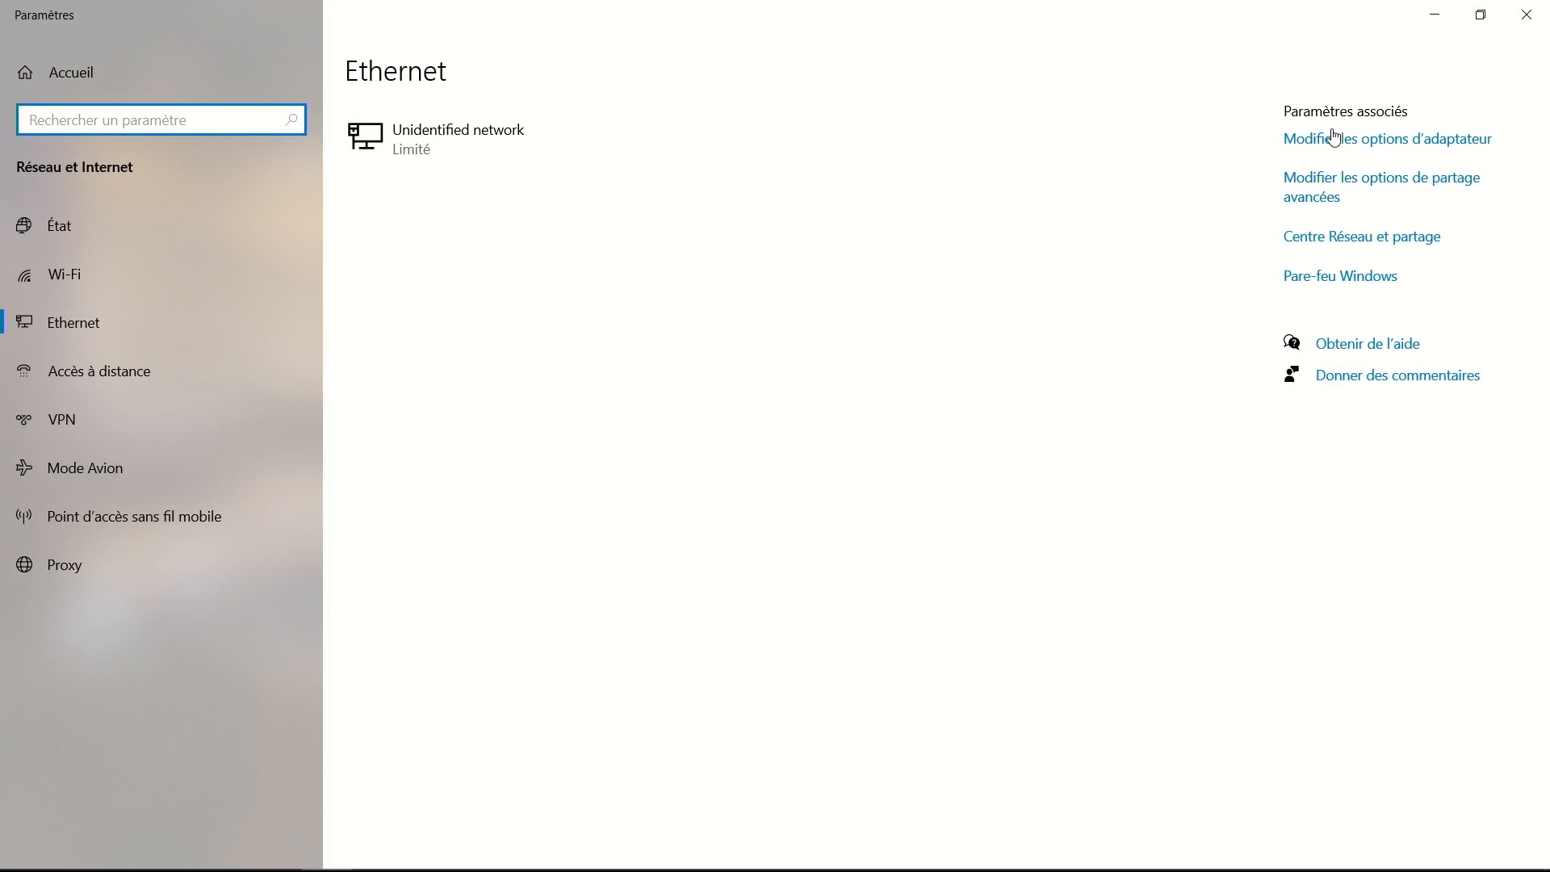
{"action": "left_click", "coordinate": [1333, 147]}
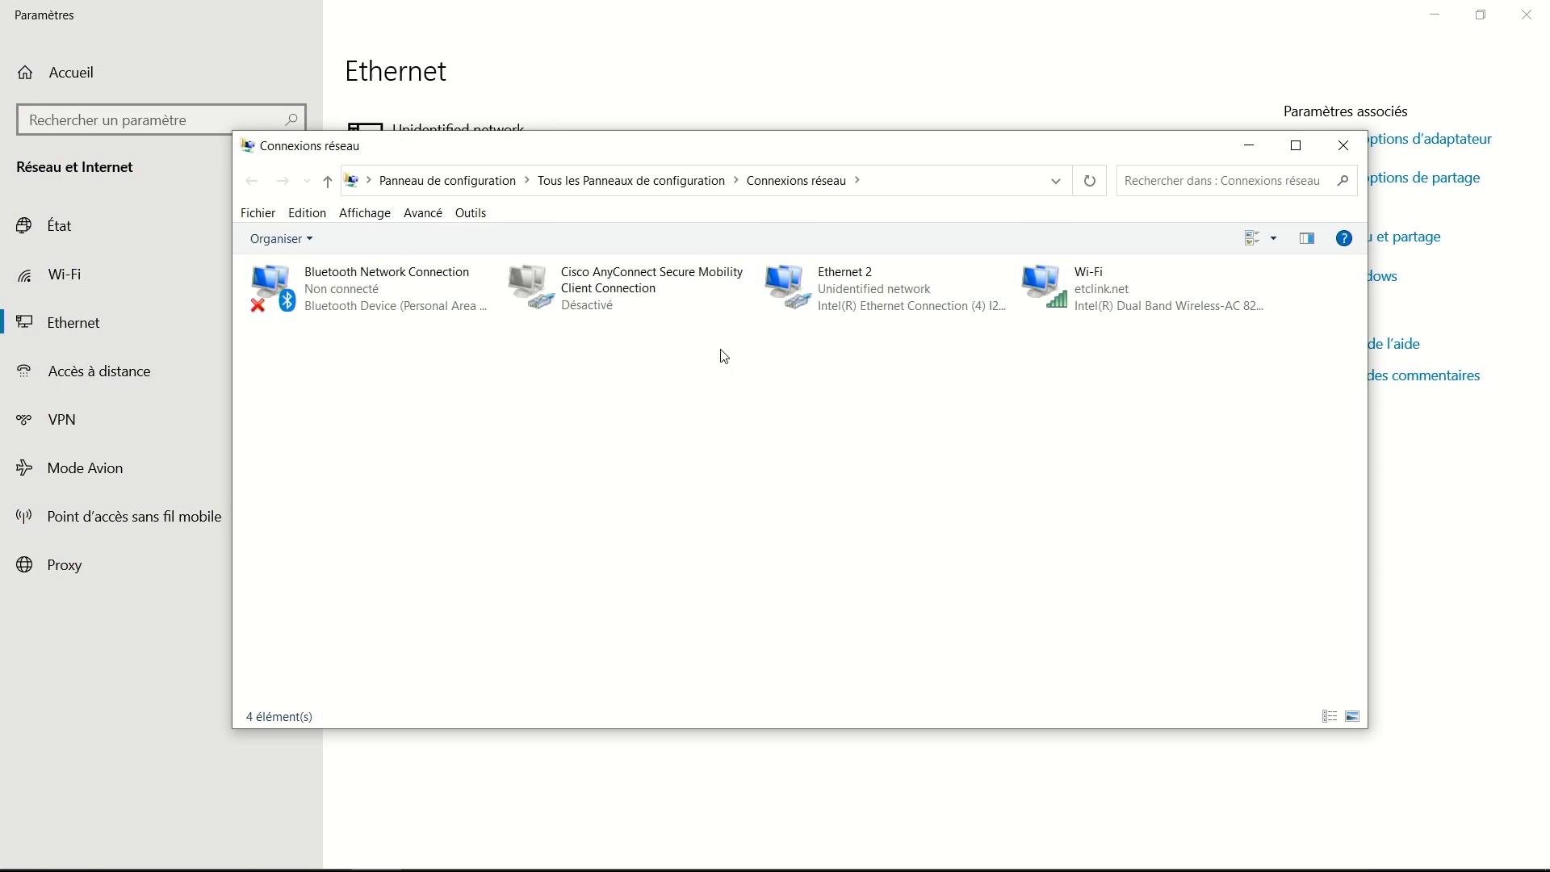
{"action": "left_click", "coordinate": [807, 298]}
{"action": "double_click", "coordinate": [793, 297]}
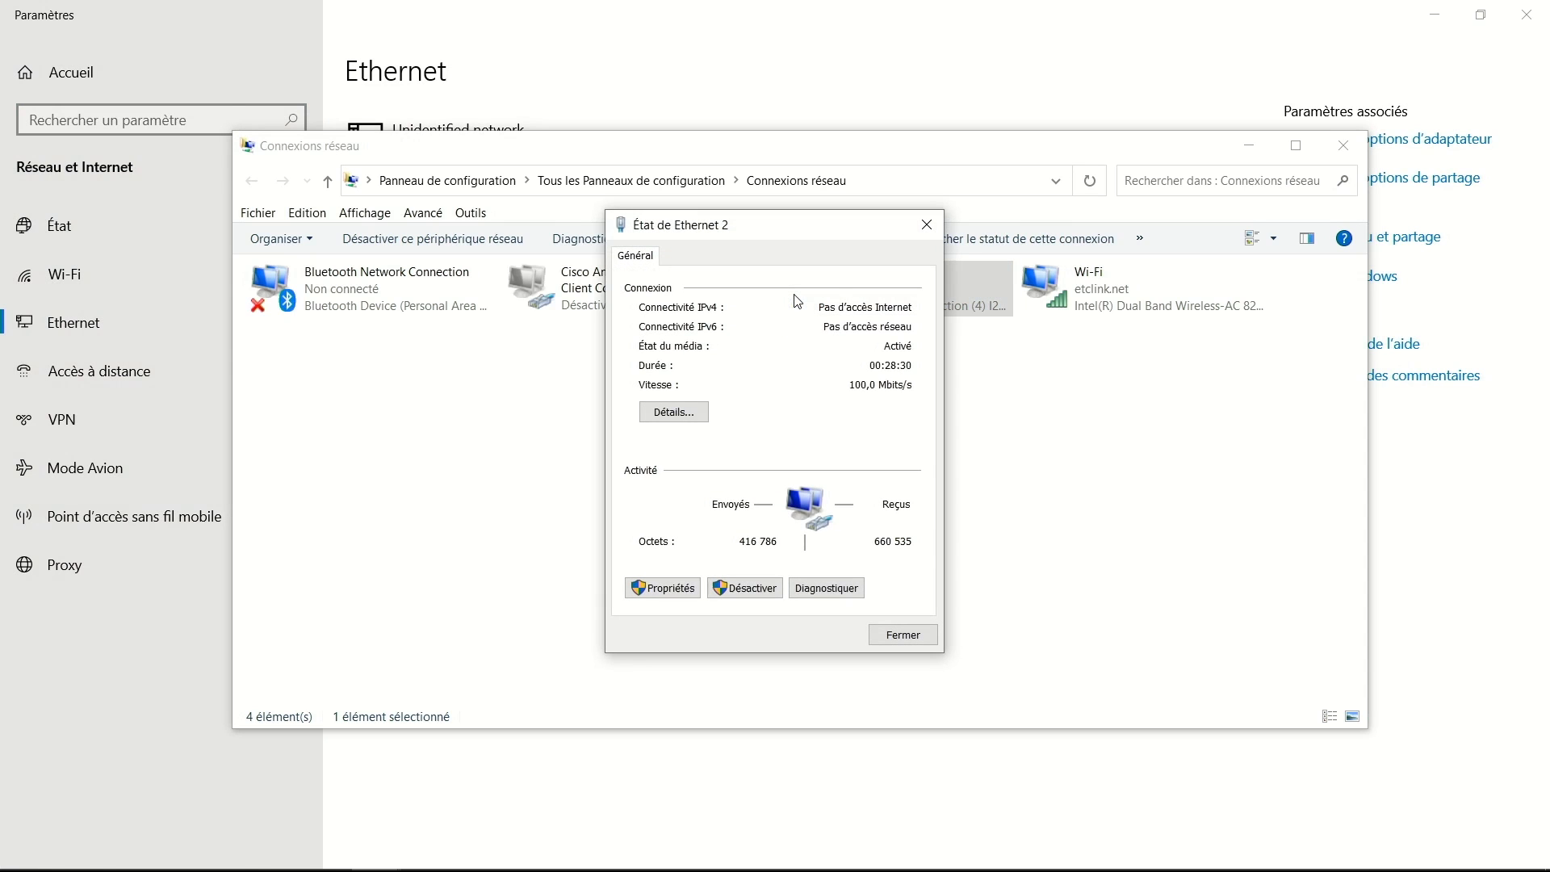
{"action": "left_click", "coordinate": [664, 588]}
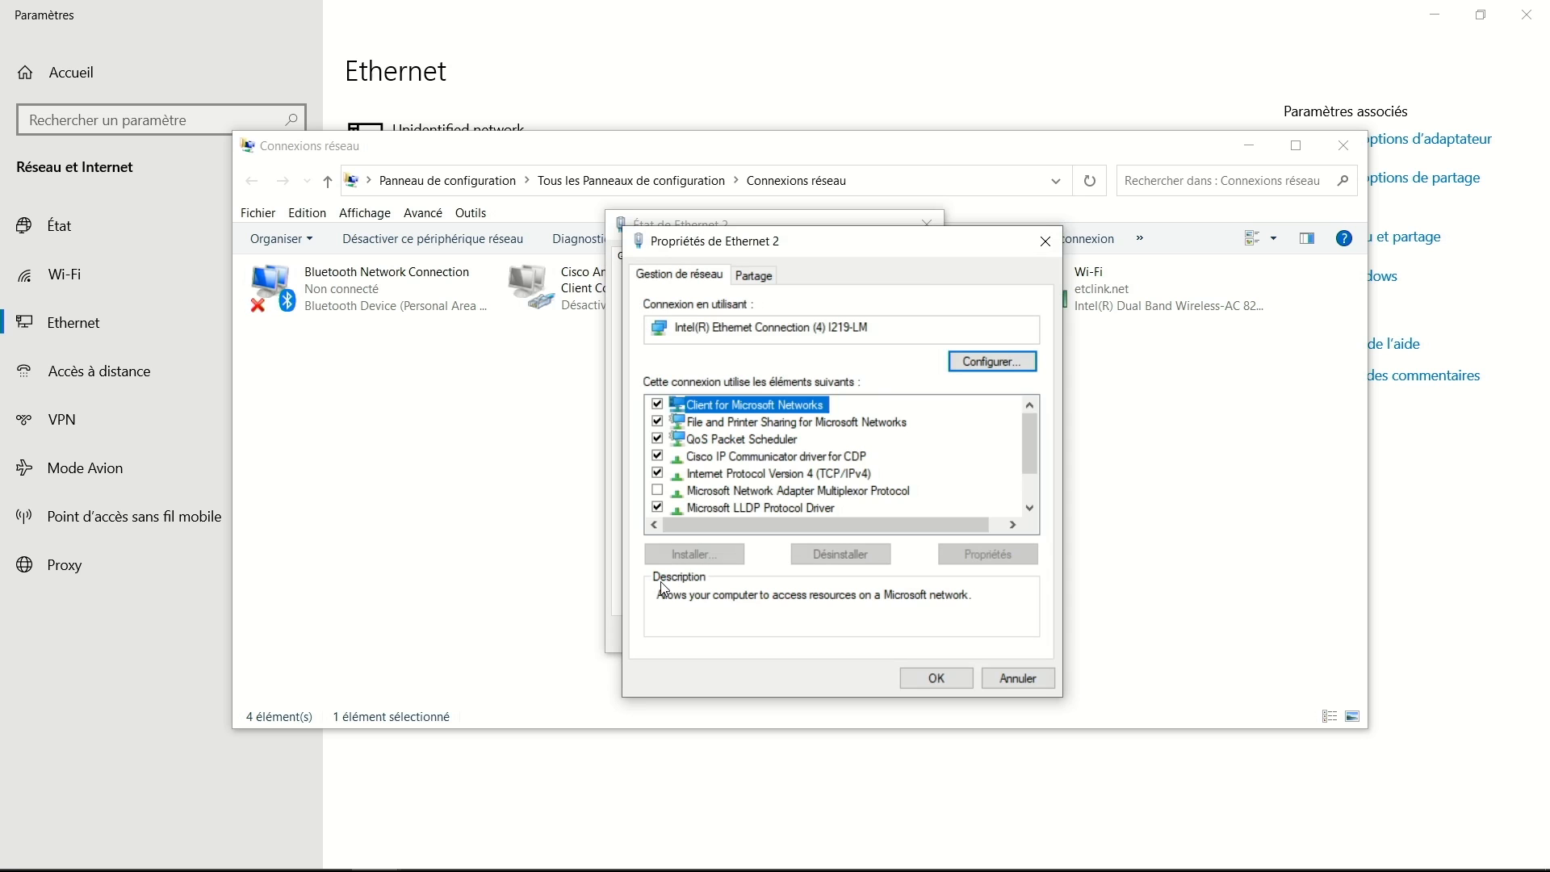
{"action": "left_click", "coordinate": [766, 476]}
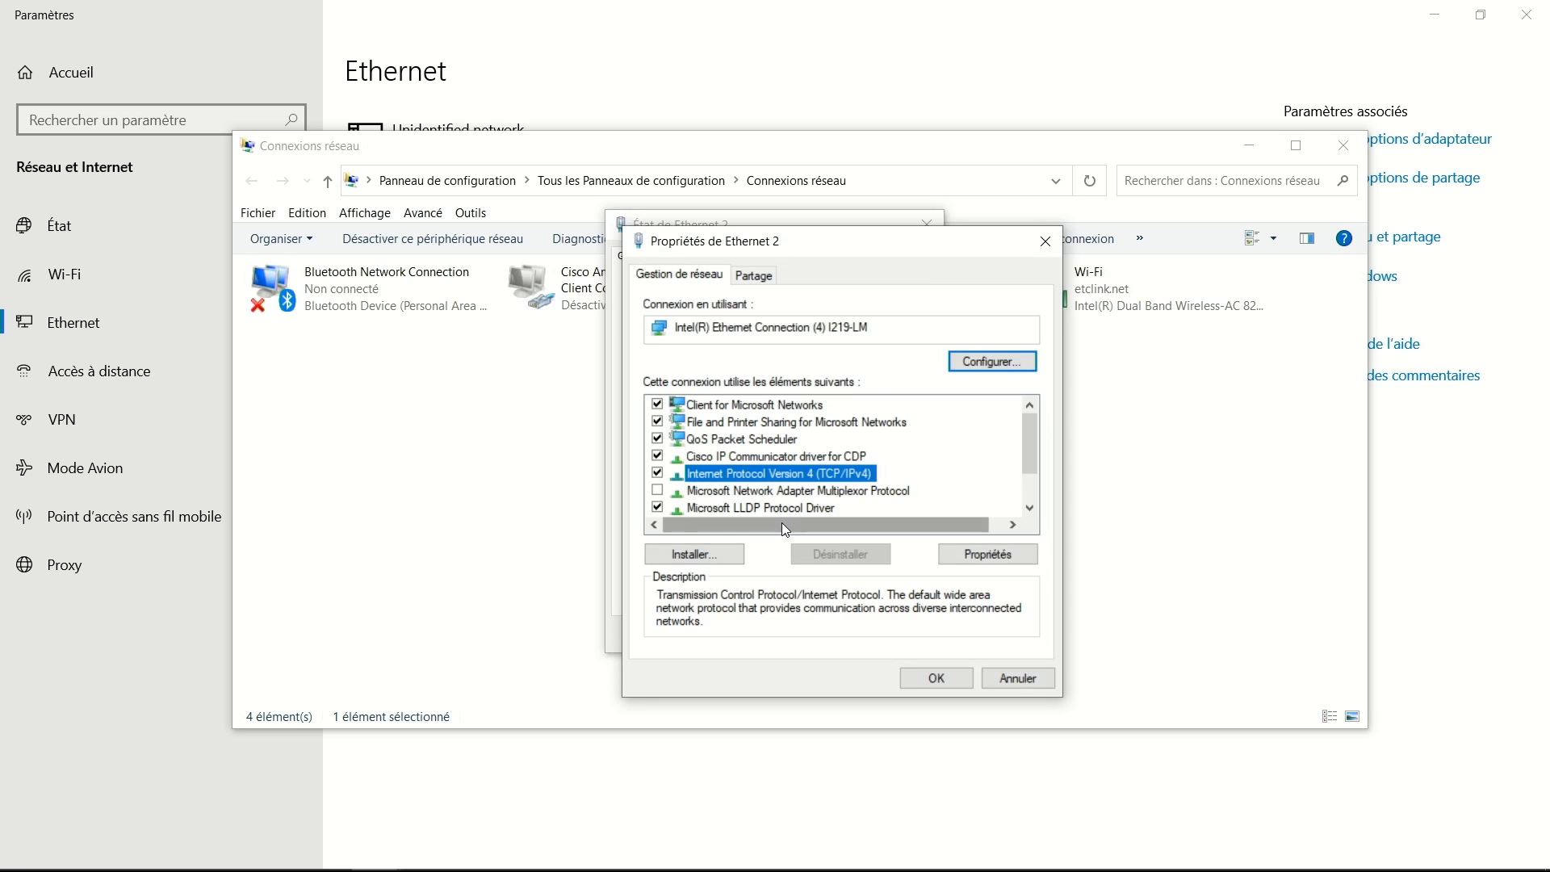
{"action": "left_click", "coordinate": [984, 557]}
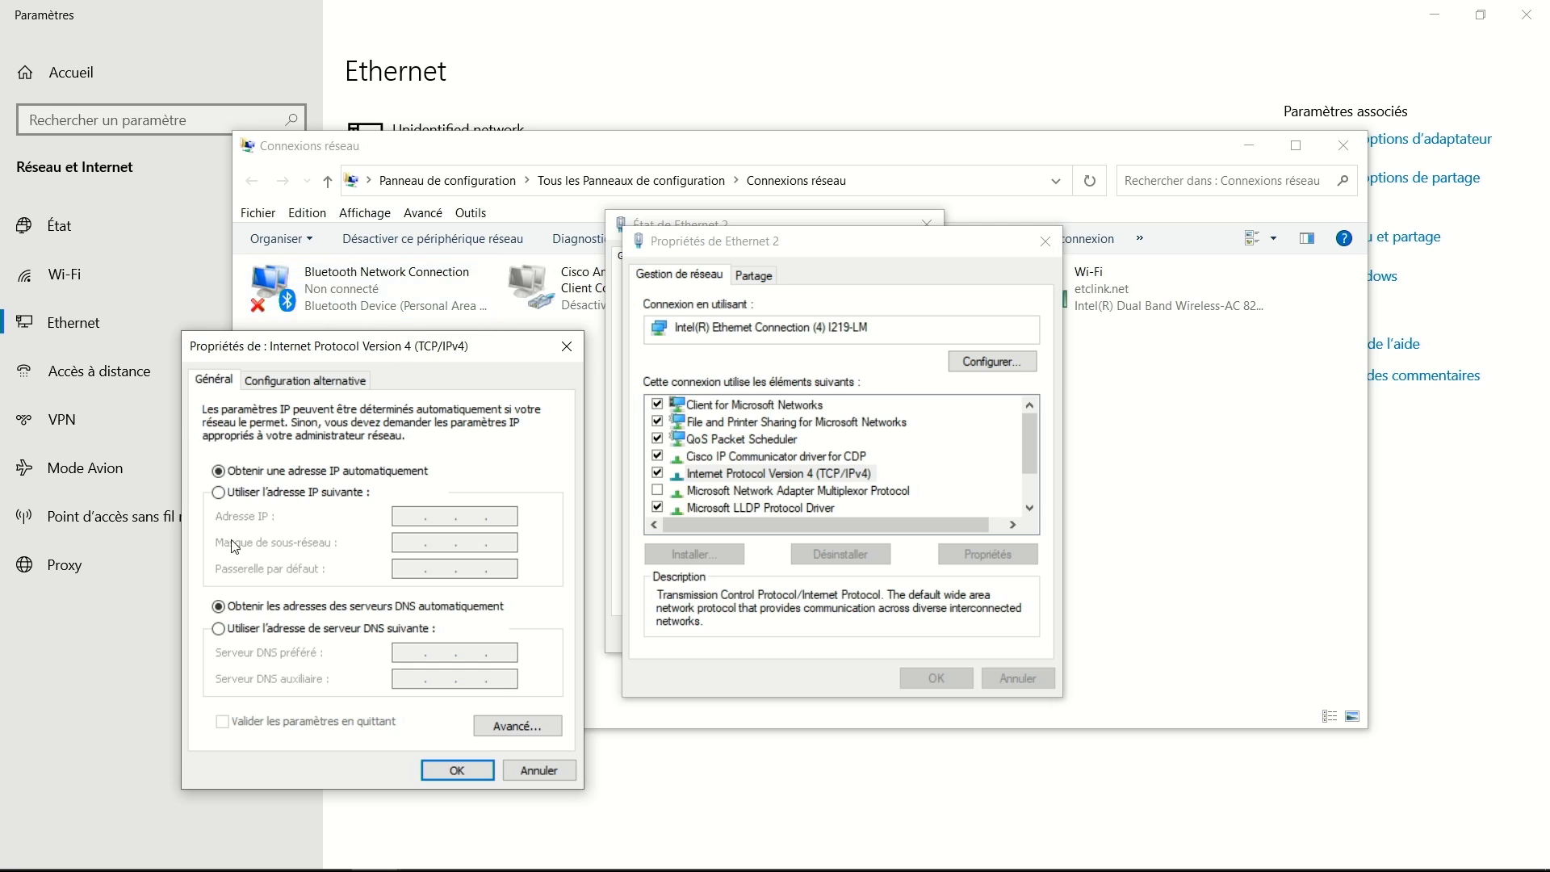
Assign the static IP address 10.101.45.23 with subnet mask 255.255.0.0 to Ethernet 2, then close the network settings windows.
{"action": "left_click", "coordinate": [260, 494]}
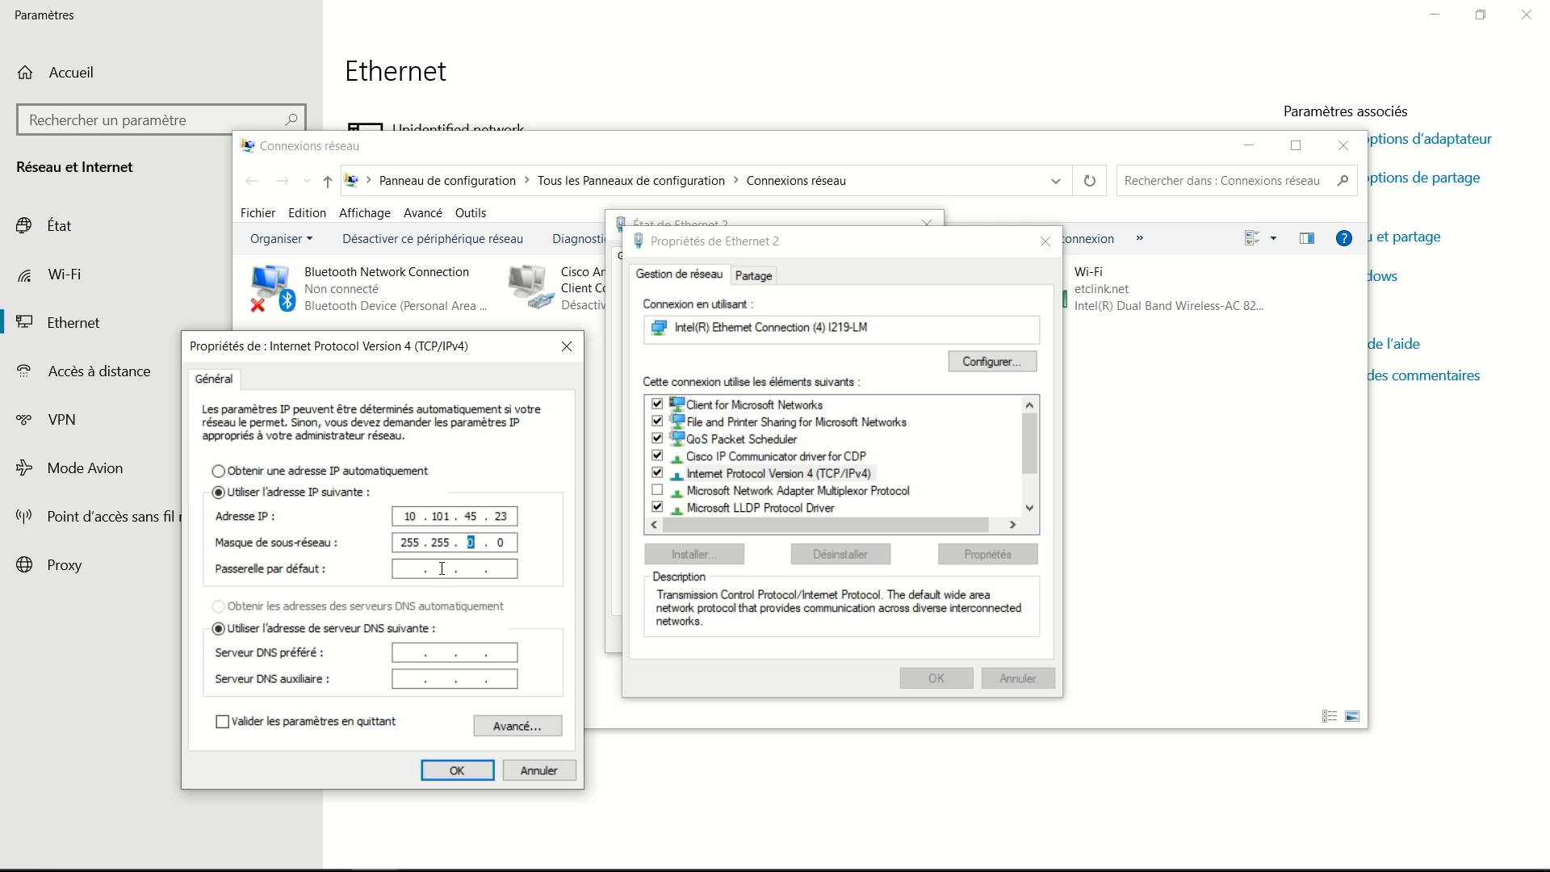
{"action": "left_click", "coordinate": [458, 771]}
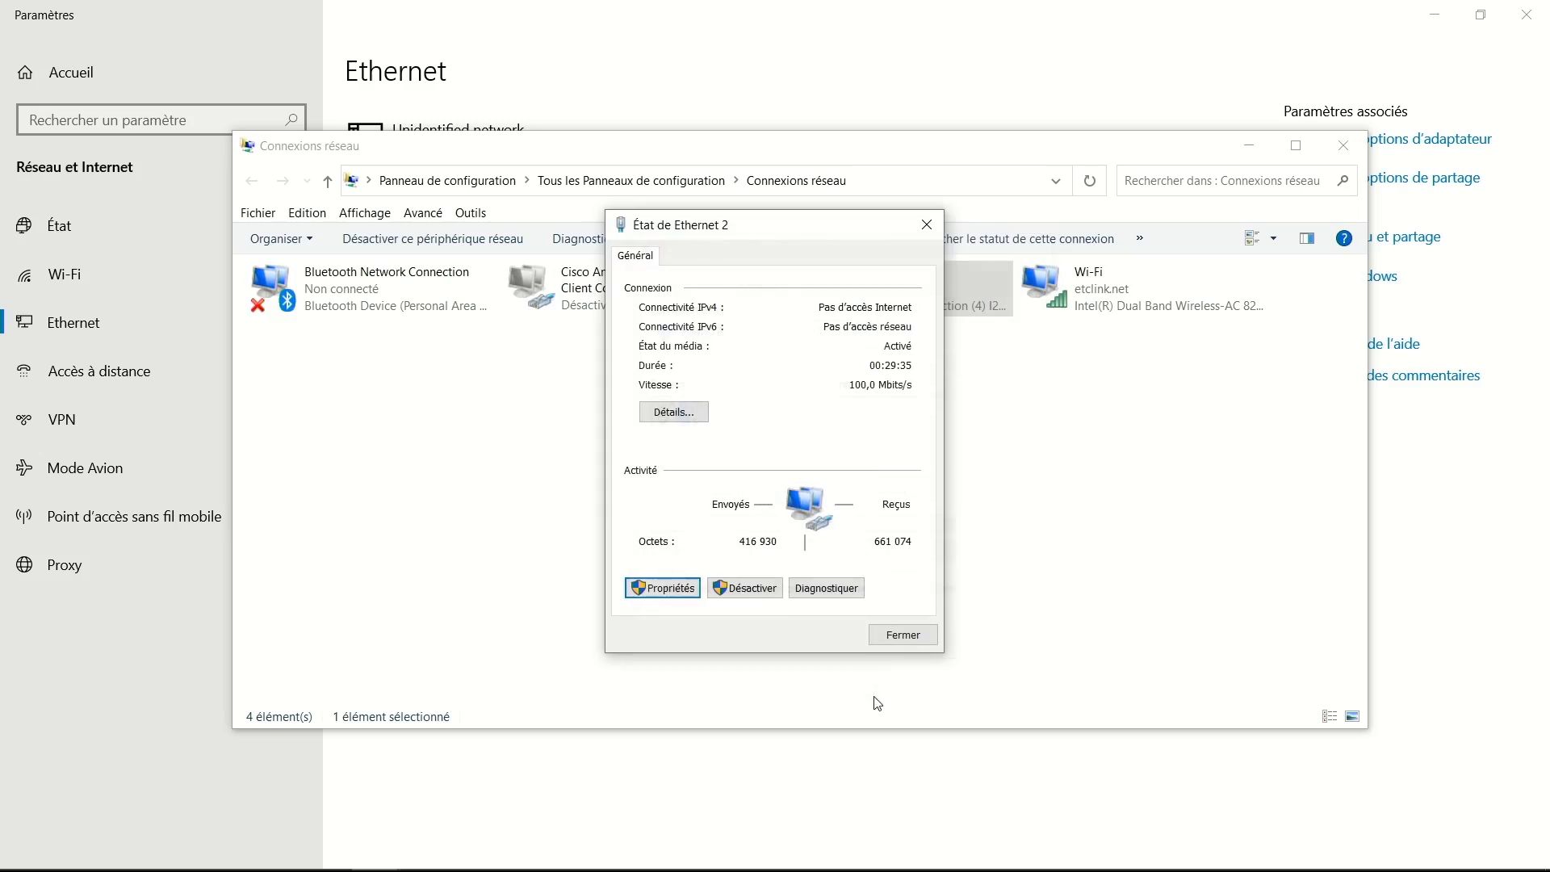
{"action": "left_click", "coordinate": [900, 635]}
{"action": "left_click", "coordinate": [1343, 147]}
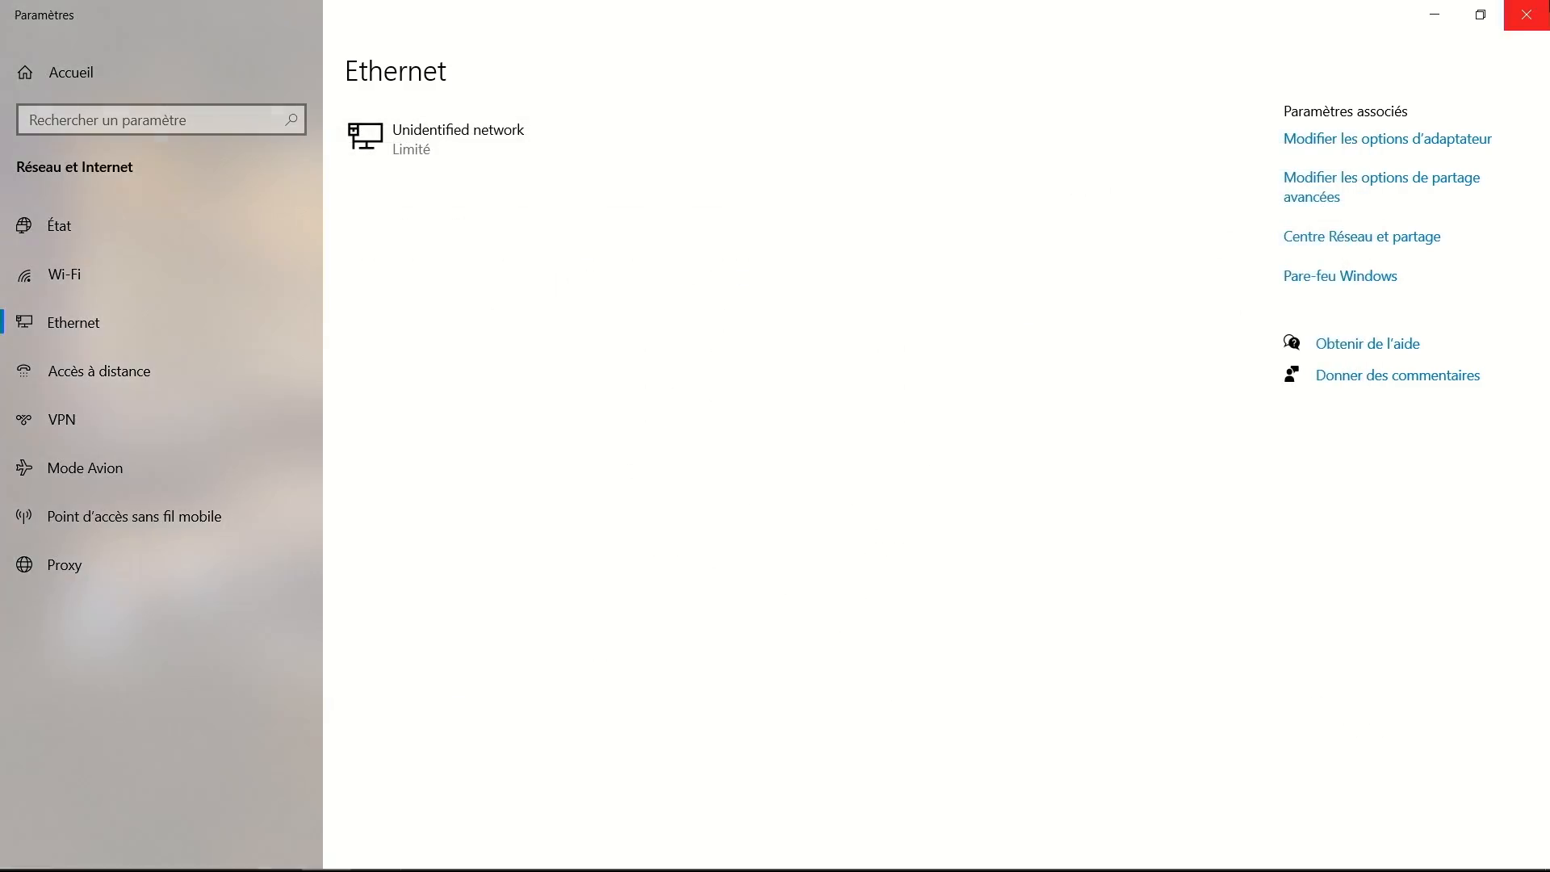
{"action": "left_click", "coordinate": [1524, 12]}
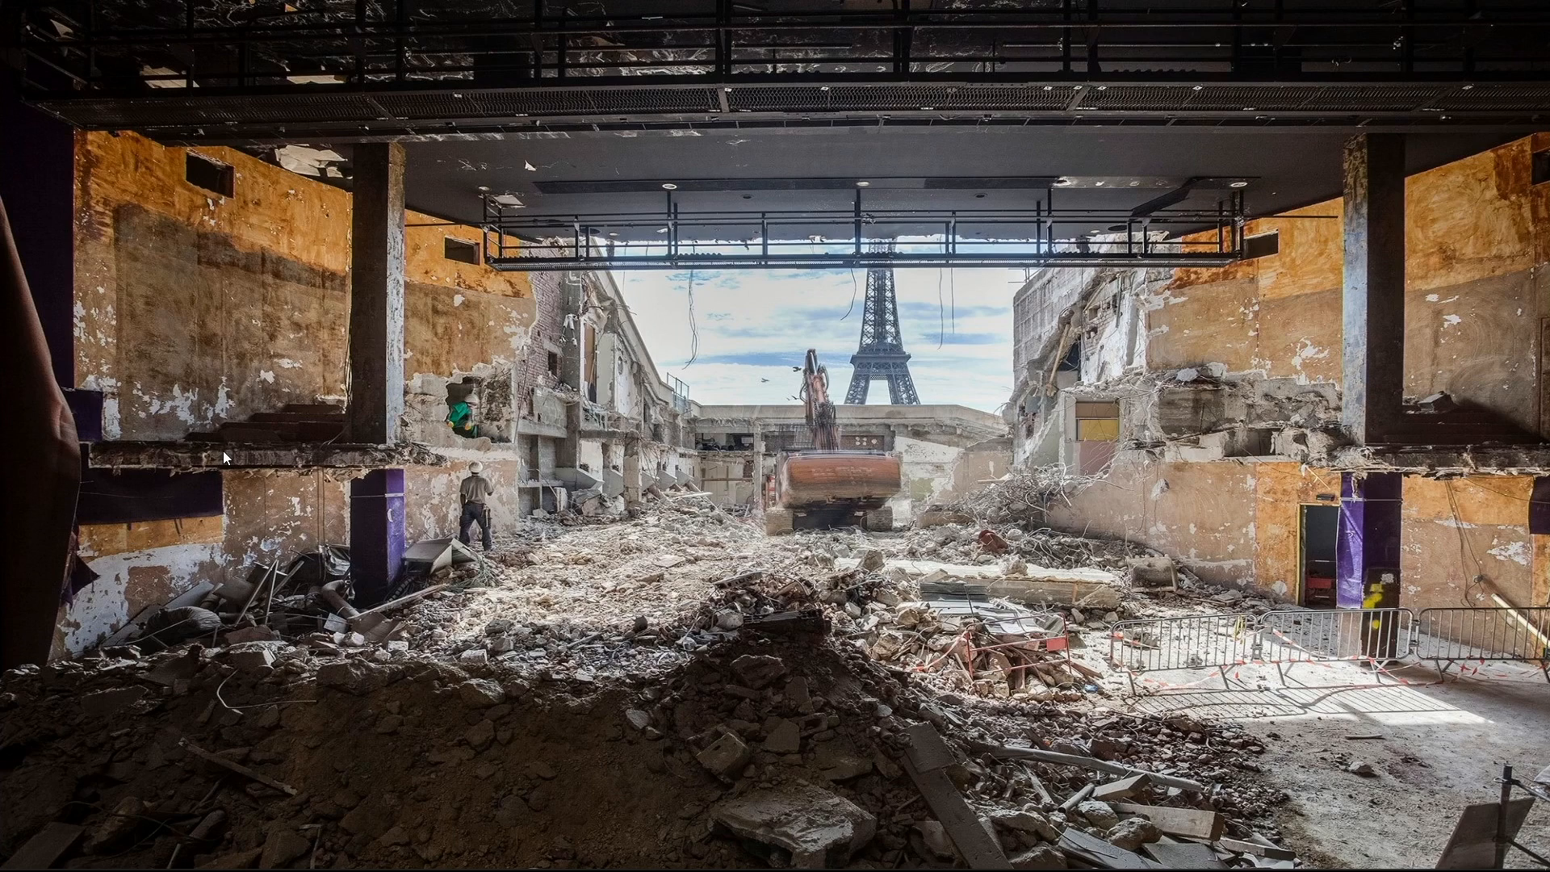
Search the computer for the Concert application.
{"action": "key", "text": "super"}
{"action": "type", "text": "CONCERT"}
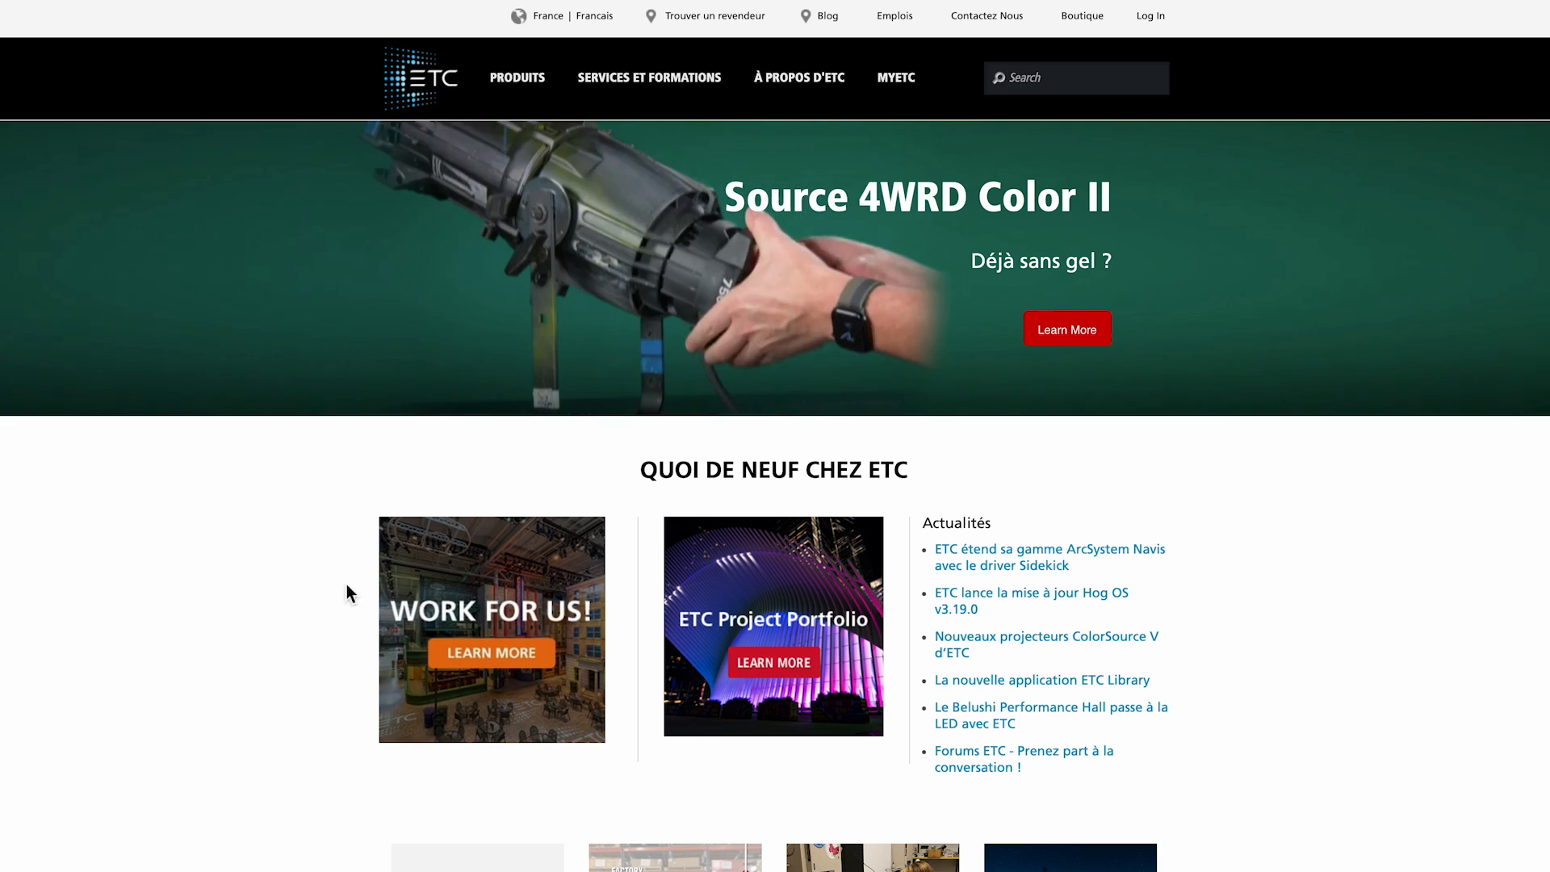
Switch to the ETC website and search its documentation of type Software for the Concert program.
{"action": "mouse_move", "coordinate": [645, 81]}
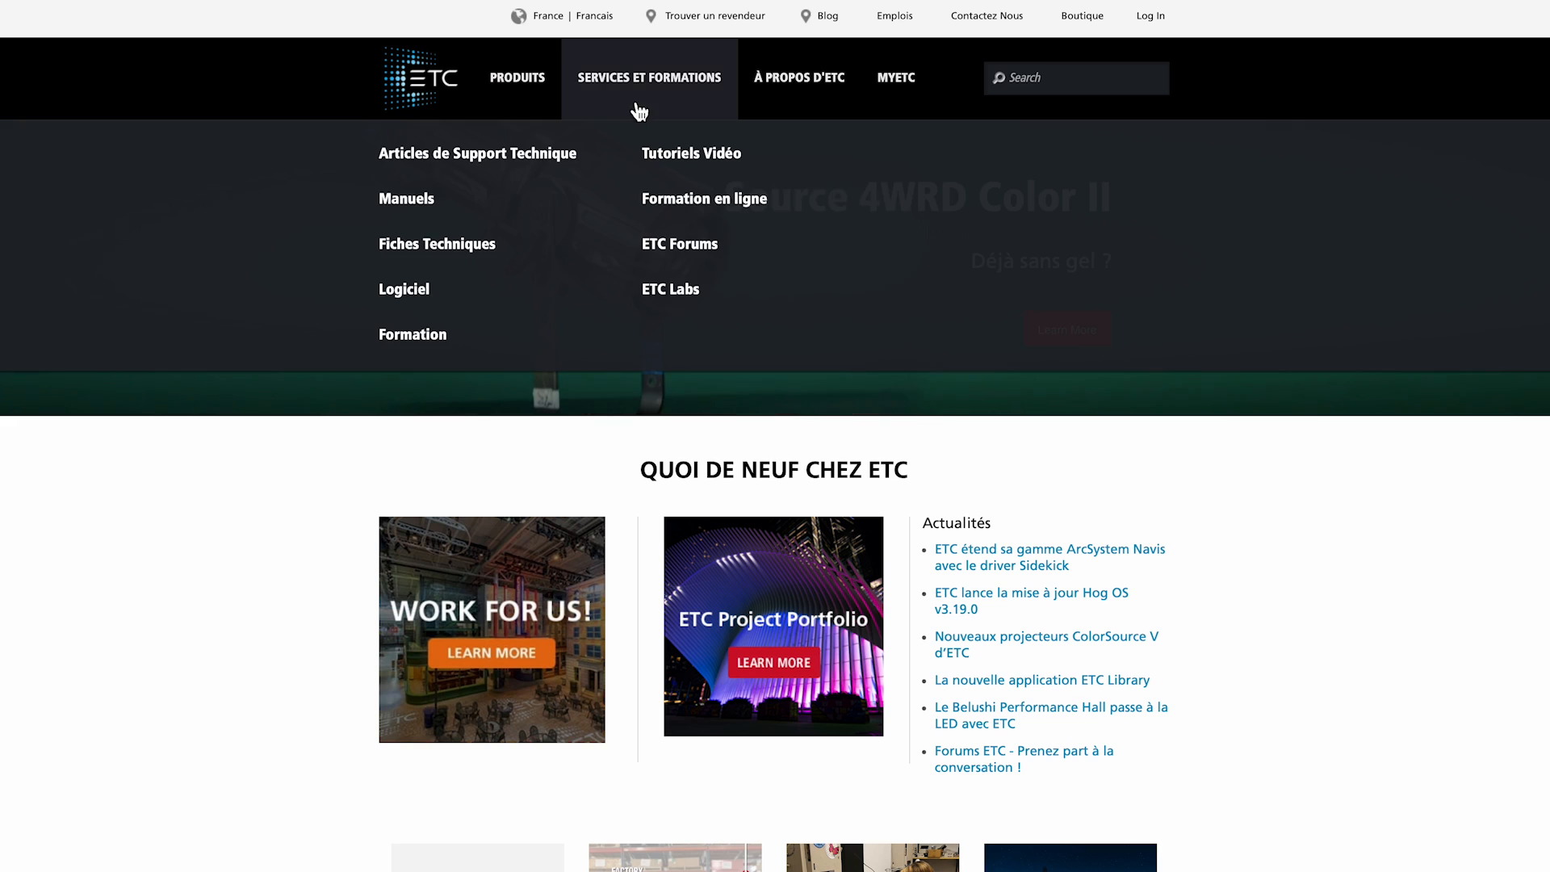
{"action": "left_click", "coordinate": [408, 289]}
{"action": "left_click", "coordinate": [643, 253]}
{"action": "type", "text": "Concer"}
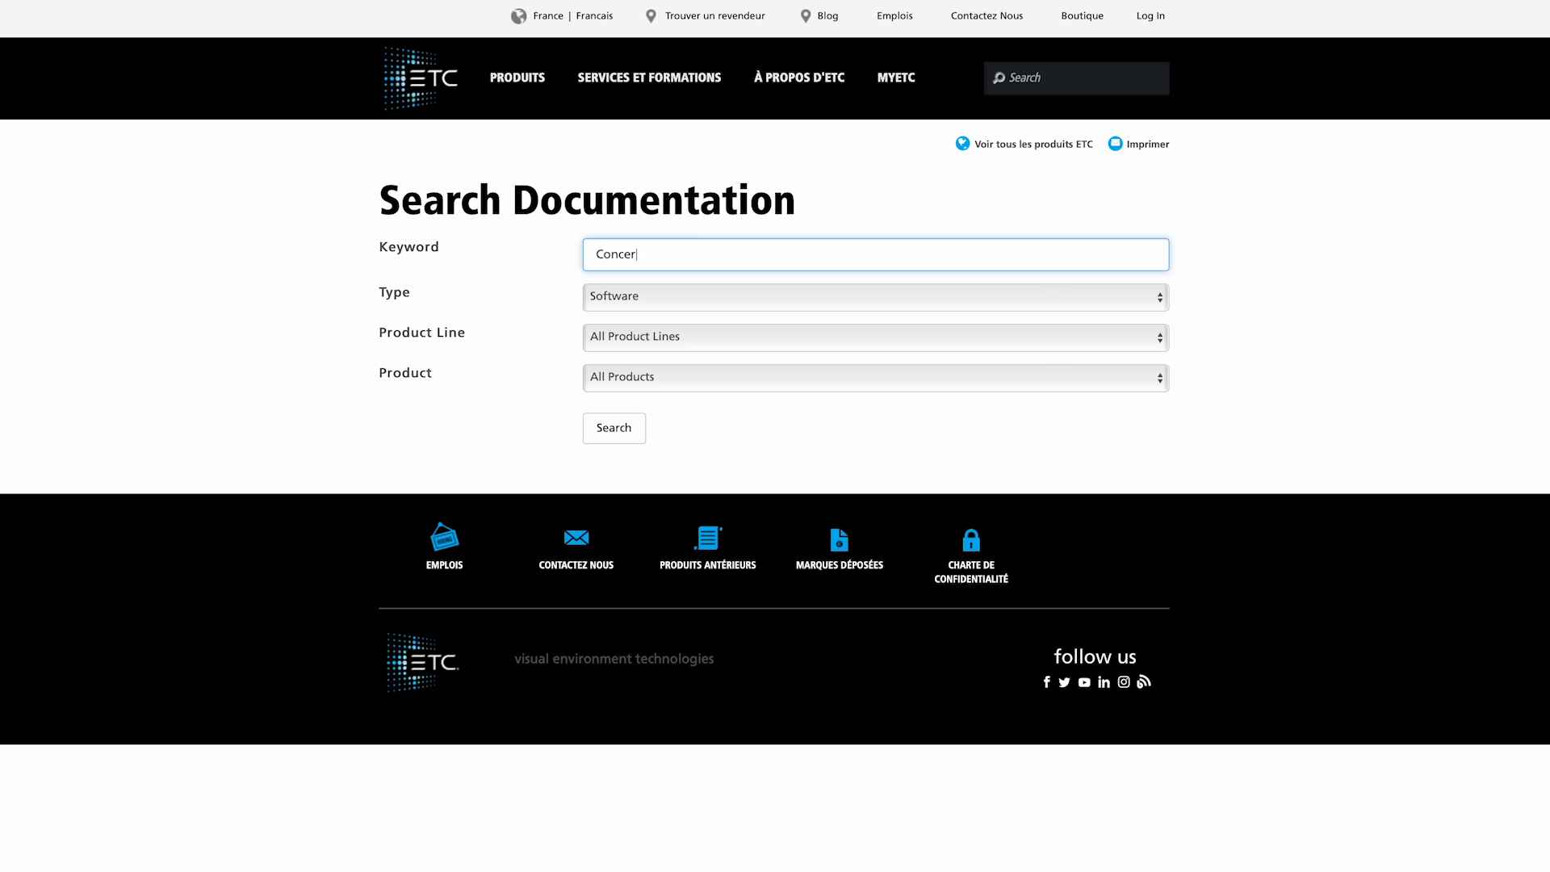
{"action": "left_click", "coordinate": [634, 436]}
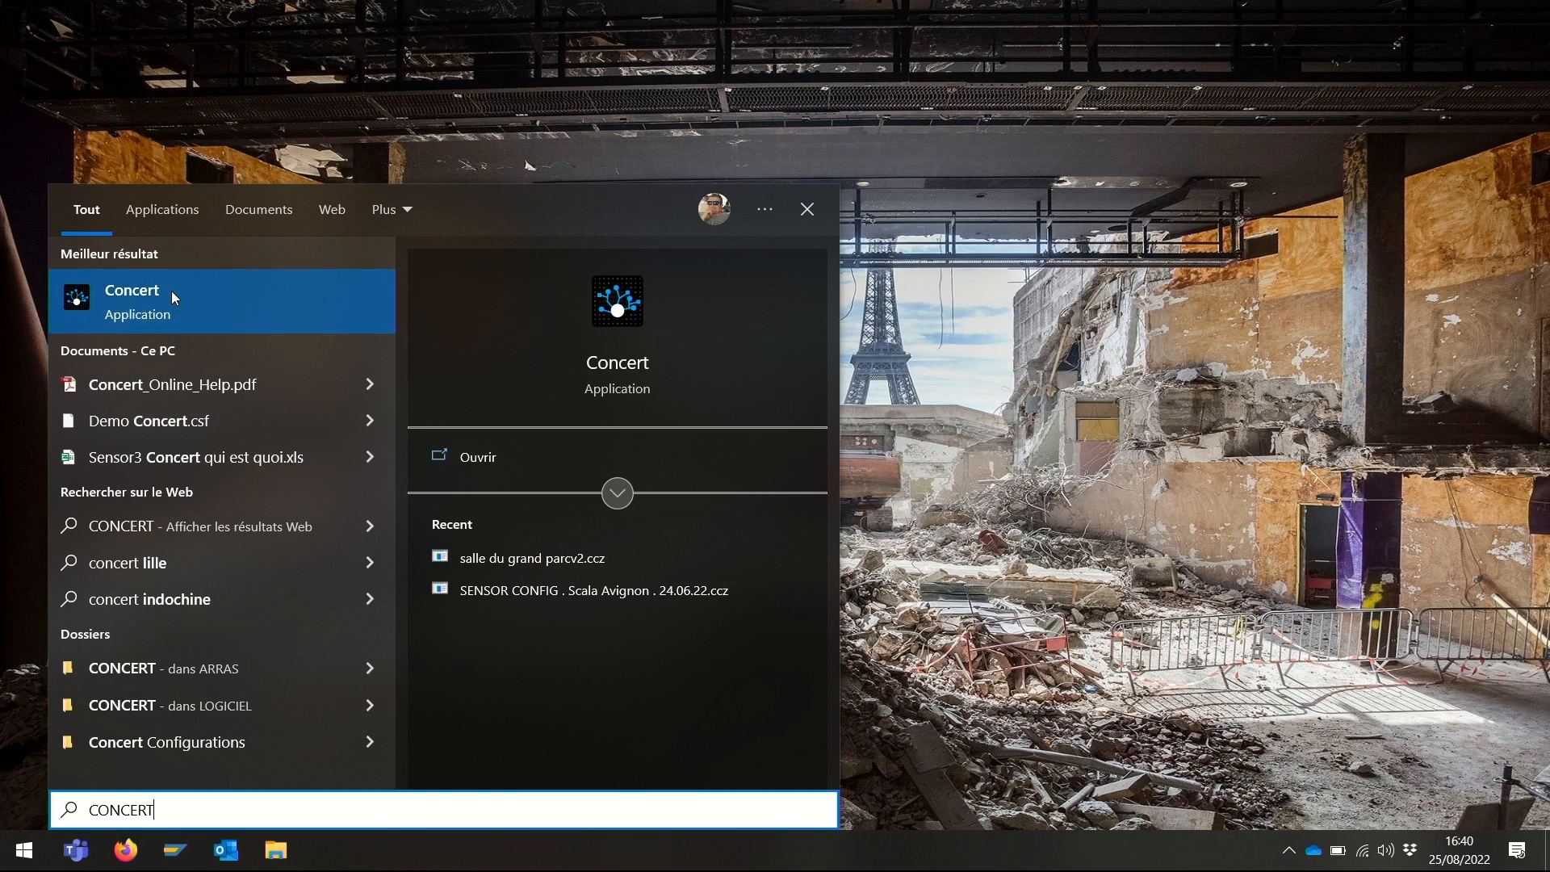
Launch Concert from the computer's search results and give it network access through the Ethernet interface with IP 10.101.45.23.
{"action": "left_click", "coordinate": [171, 298]}
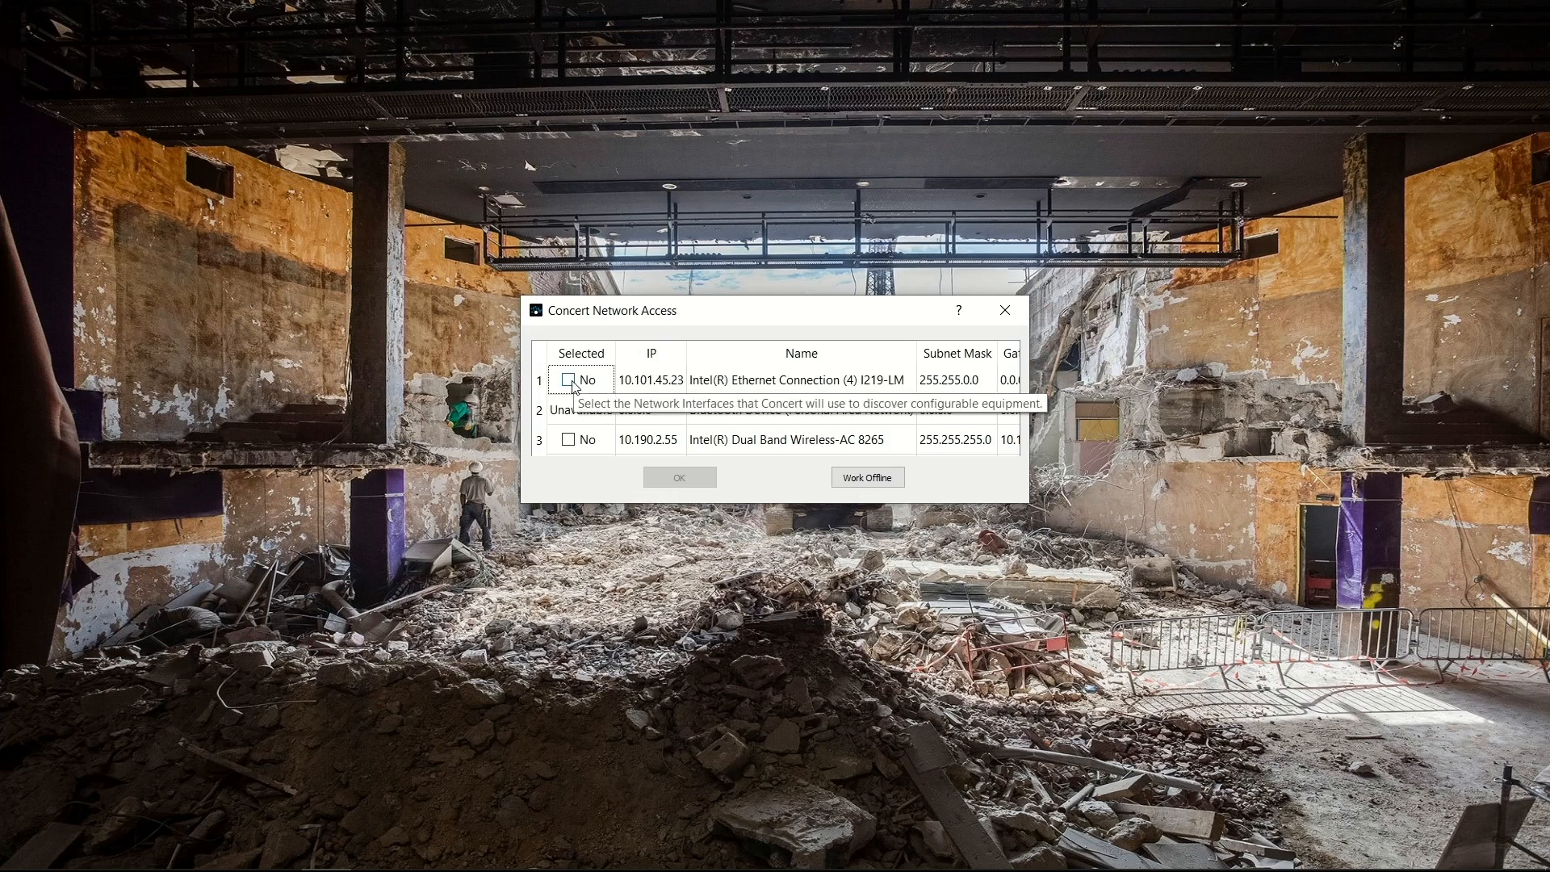
{"action": "left_click", "coordinate": [568, 380]}
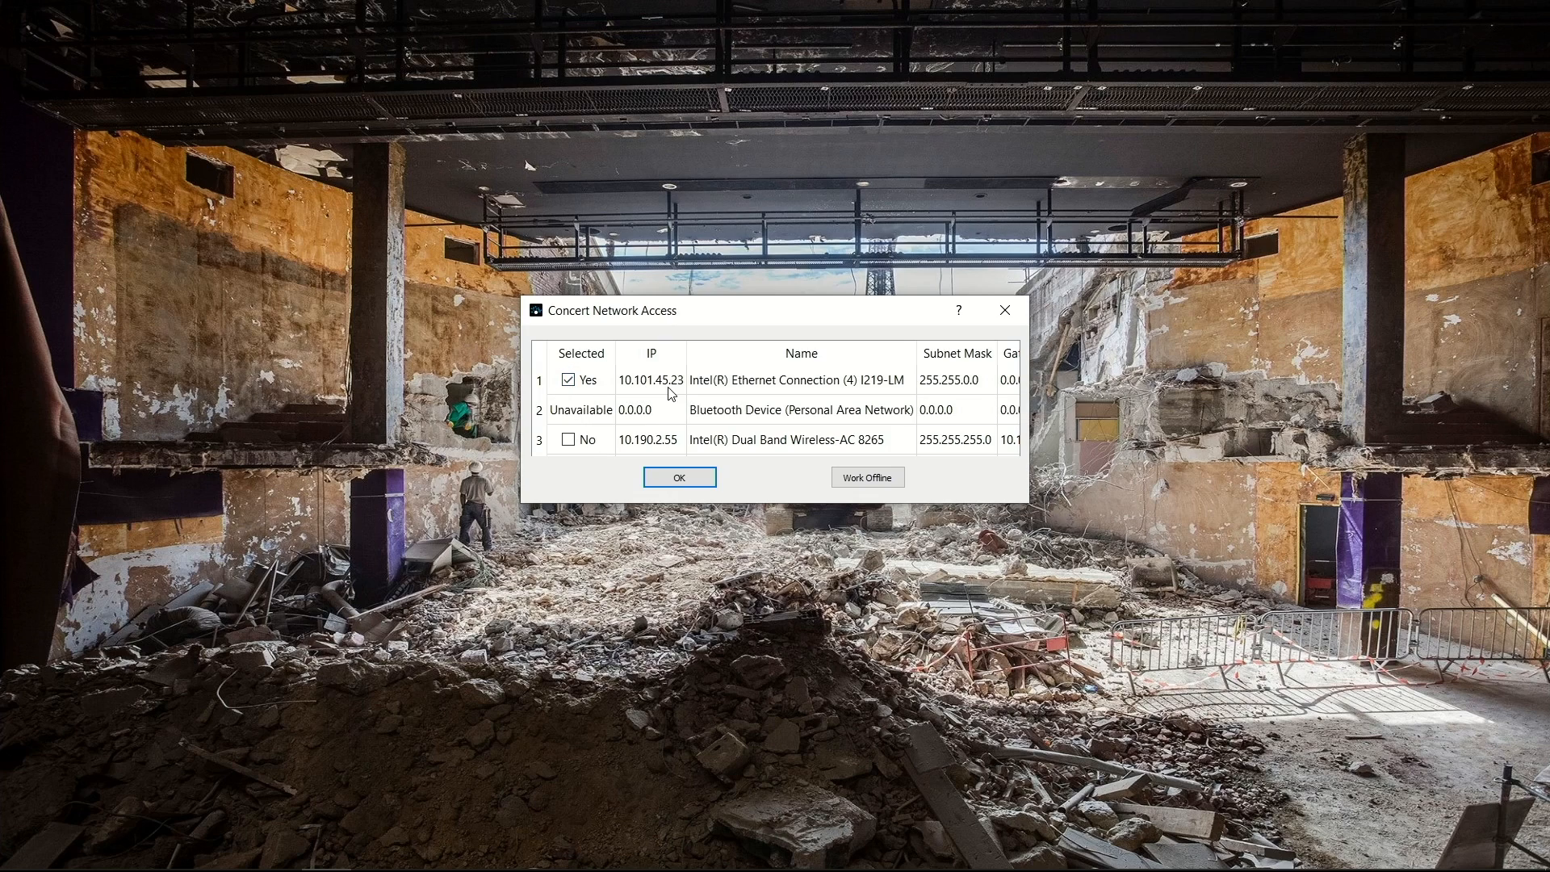
{"action": "left_click", "coordinate": [680, 480]}
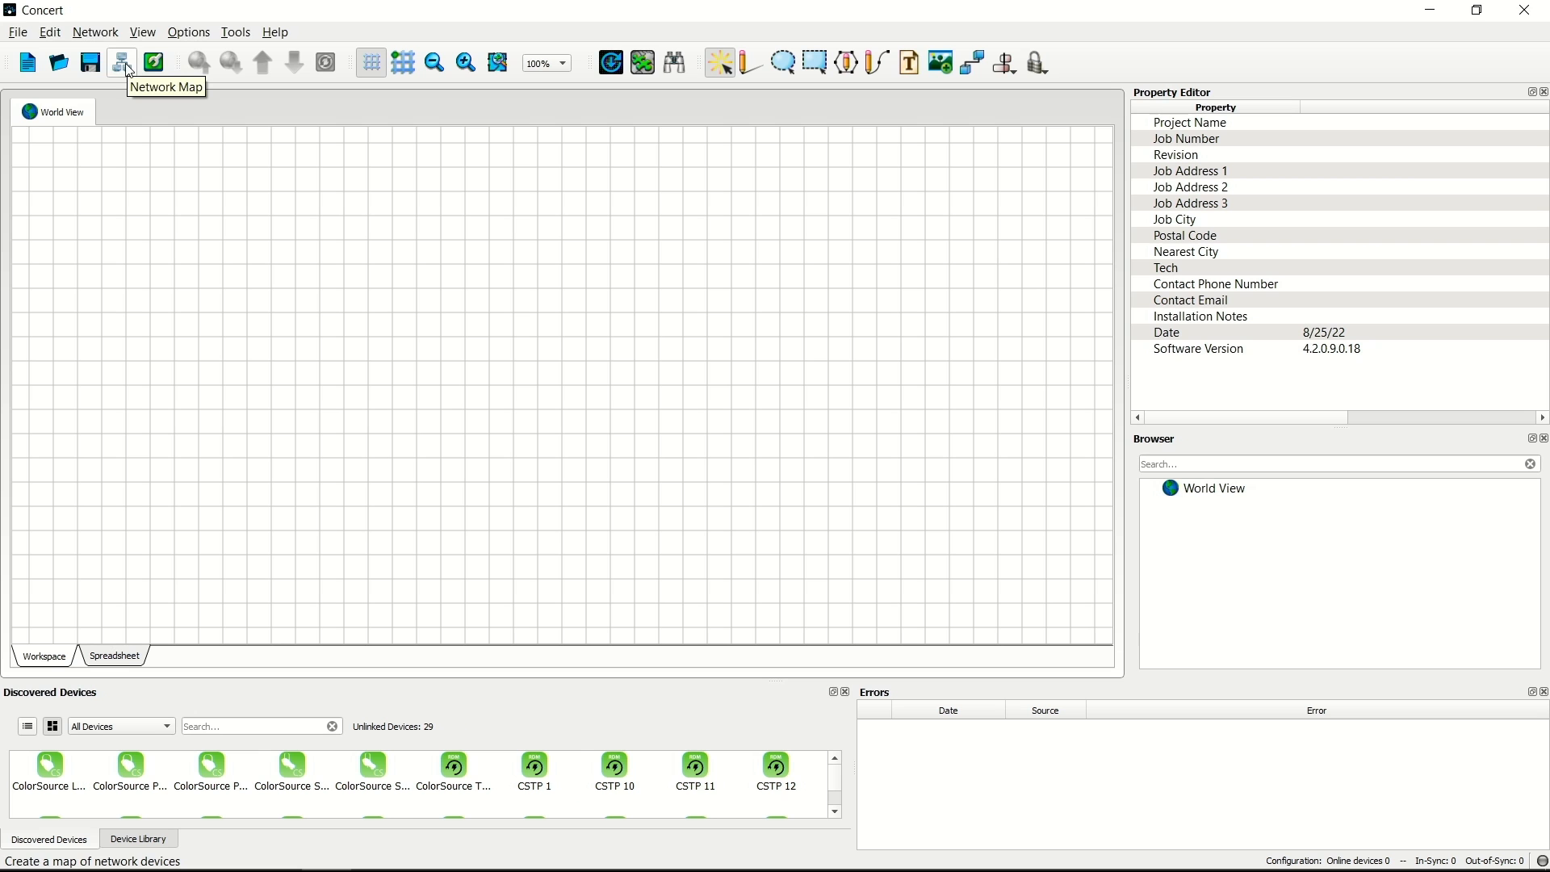
Create a network map of the discovered devices in the World View workspace.
{"action": "left_click", "coordinate": [179, 94]}
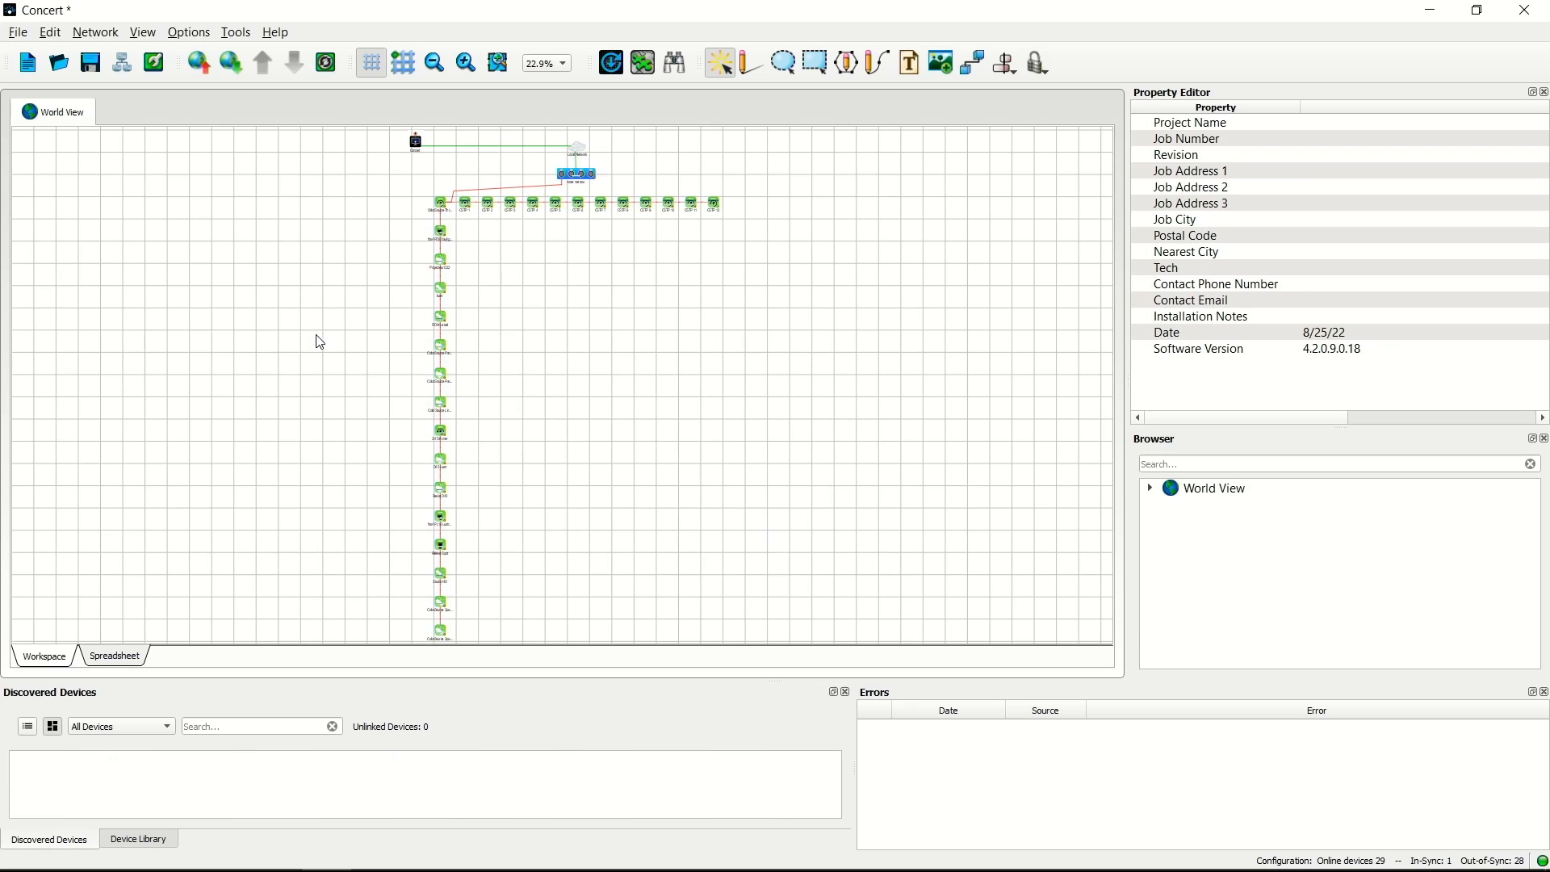
{"action": "scroll", "coordinate": [380, 318], "scroll_direction": "up", "scroll_amount": 3}
{"action": "left_click_drag", "start_coordinate": [146, 254], "coordinate": [171, 415]}
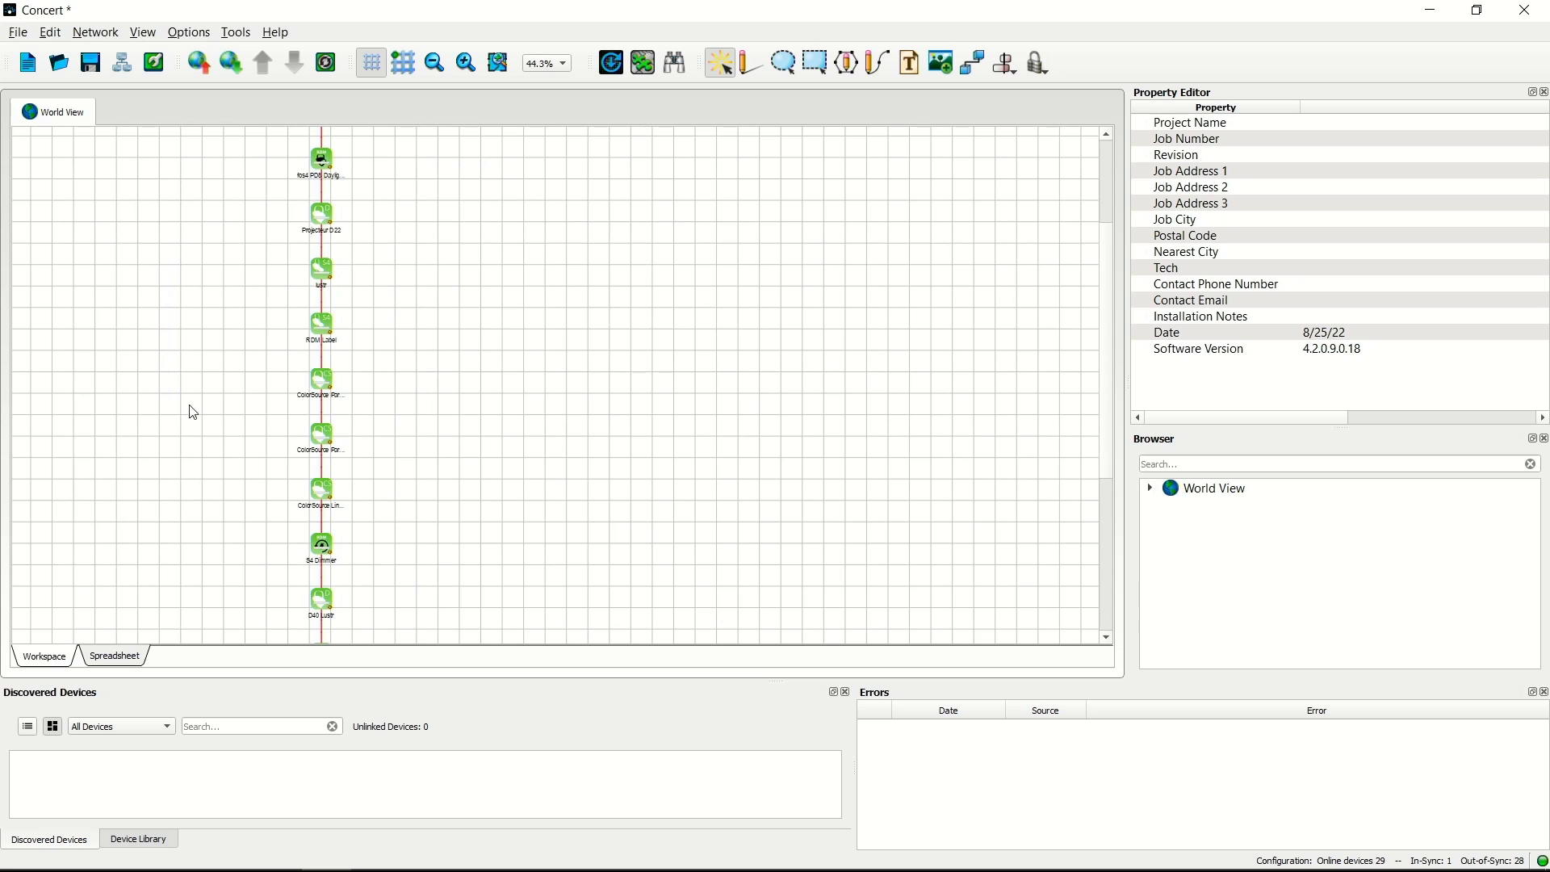
{"action": "left_click_drag", "start_coordinate": [1114, 442], "coordinate": [1100, 242]}
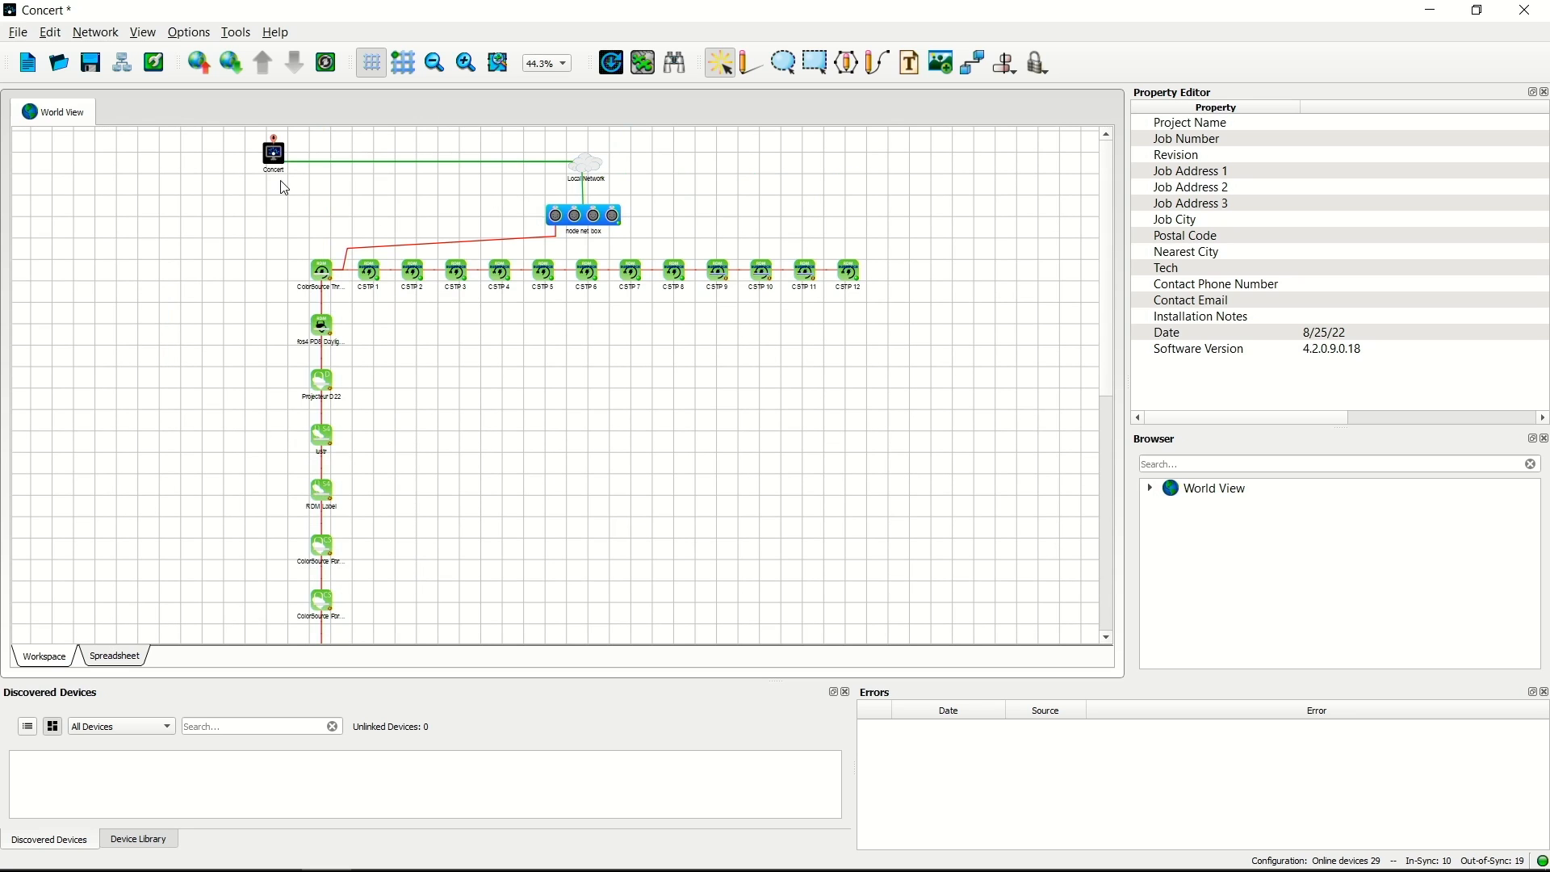
{"action": "scroll", "coordinate": [284, 188], "scroll_direction": "up", "scroll_amount": 2}
{"action": "left_click", "coordinate": [1103, 250]}
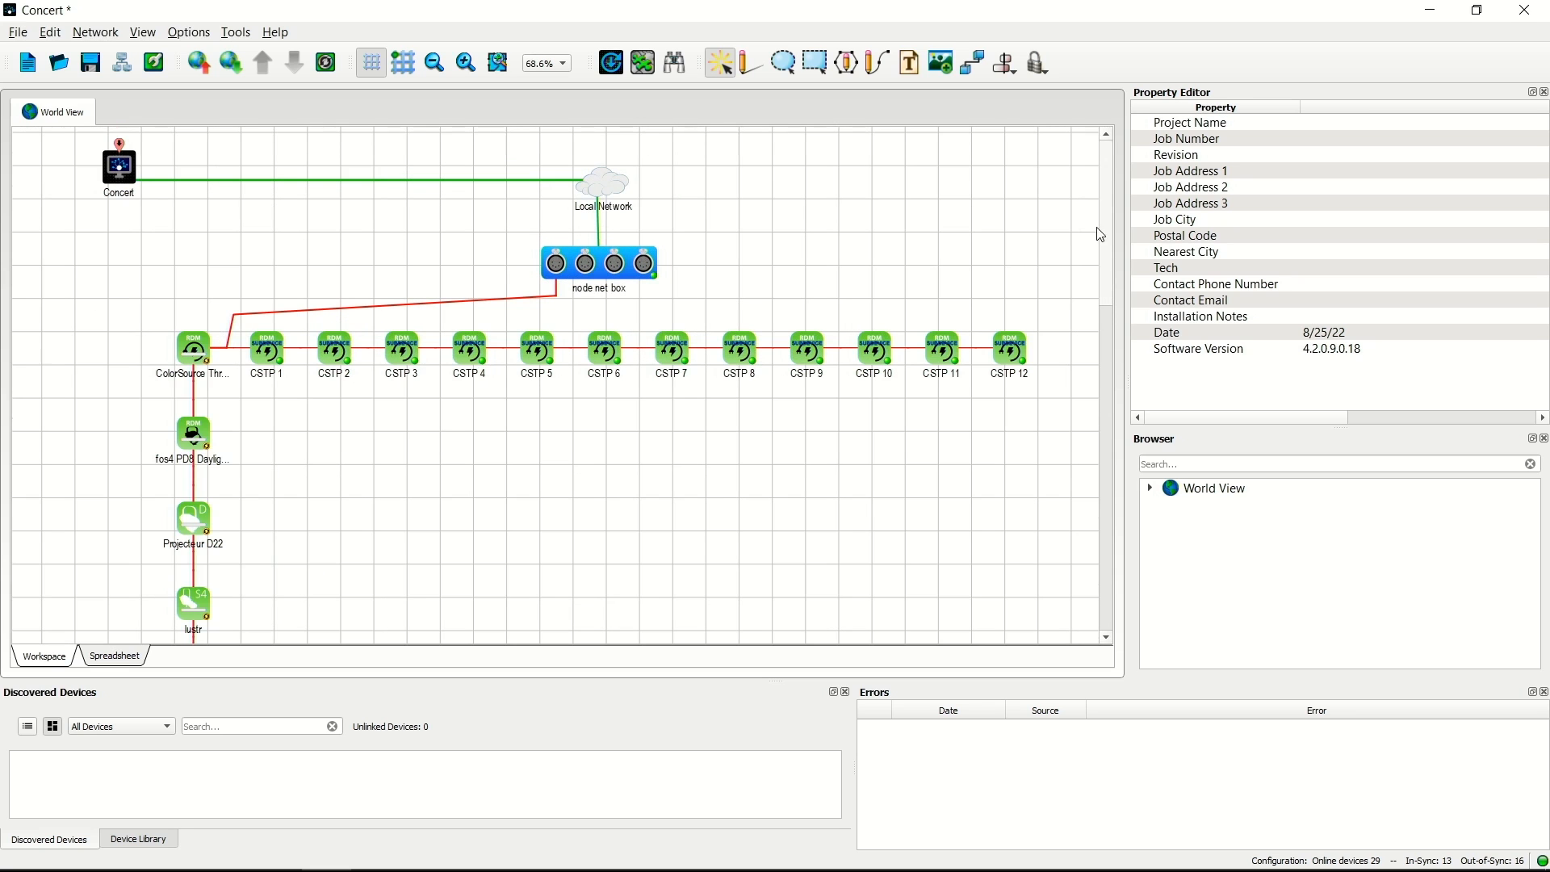
Examine the properties of the Concert computer, the Local Network and the node net box on the map.
{"action": "left_click", "coordinate": [114, 167]}
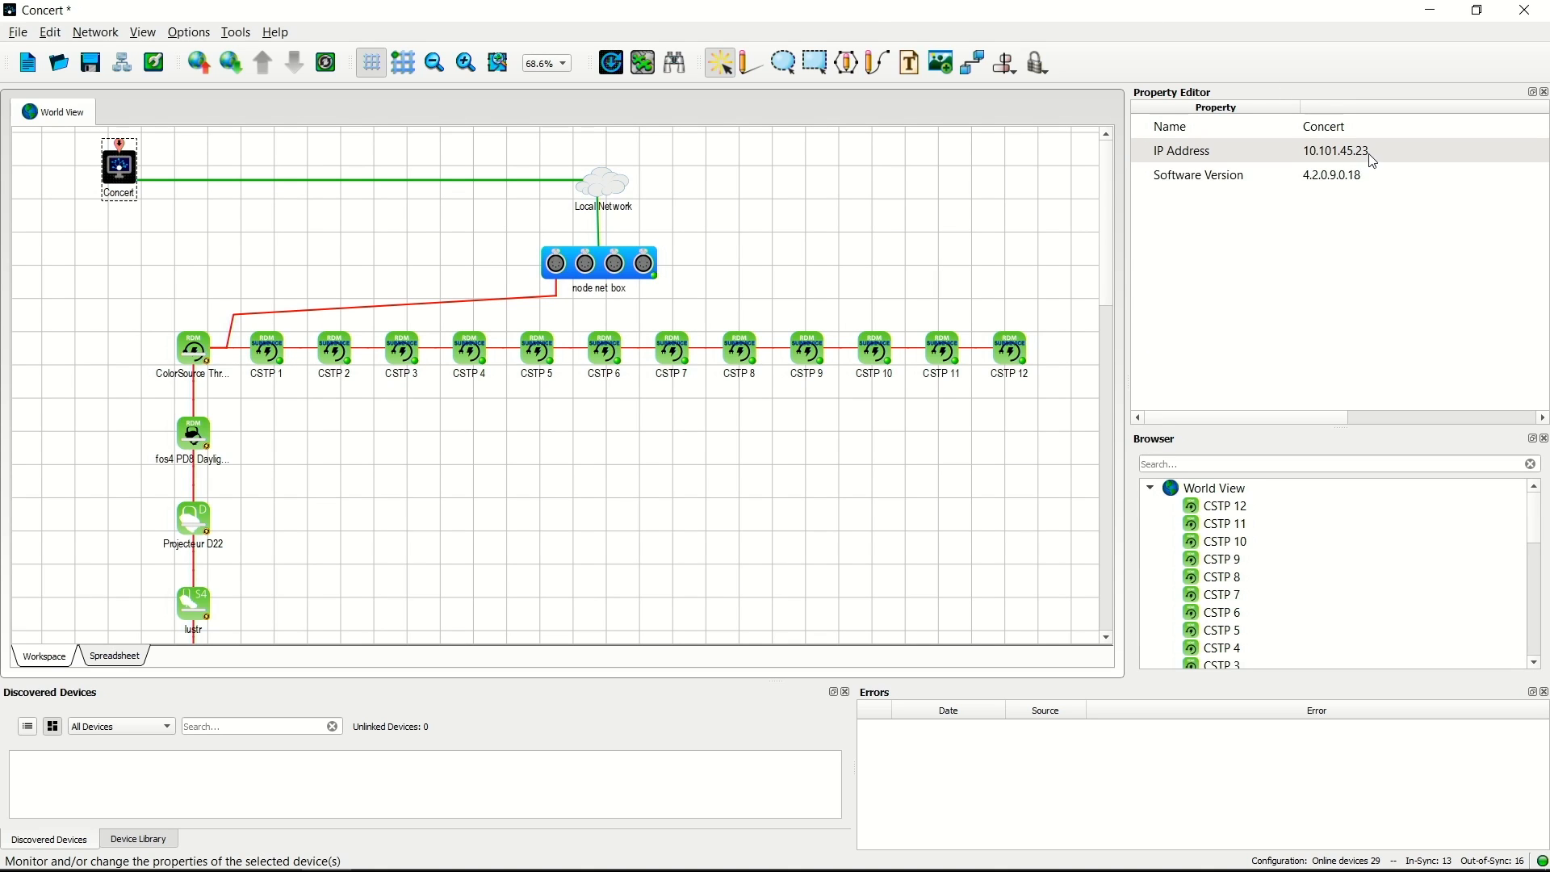
{"action": "left_click", "coordinate": [609, 191]}
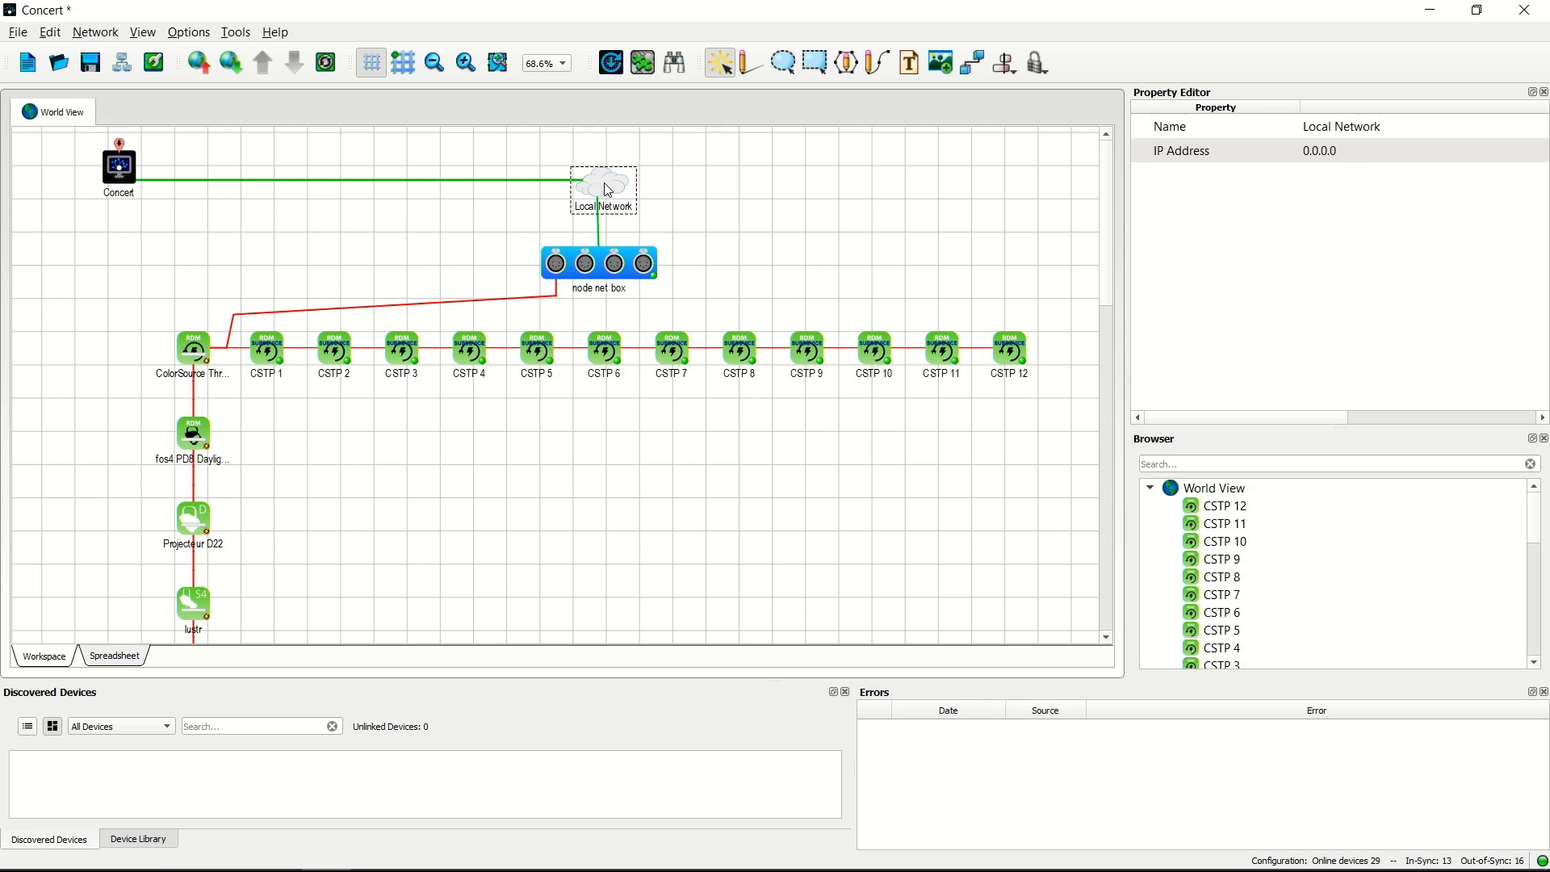
{"action": "left_click", "coordinate": [612, 274]}
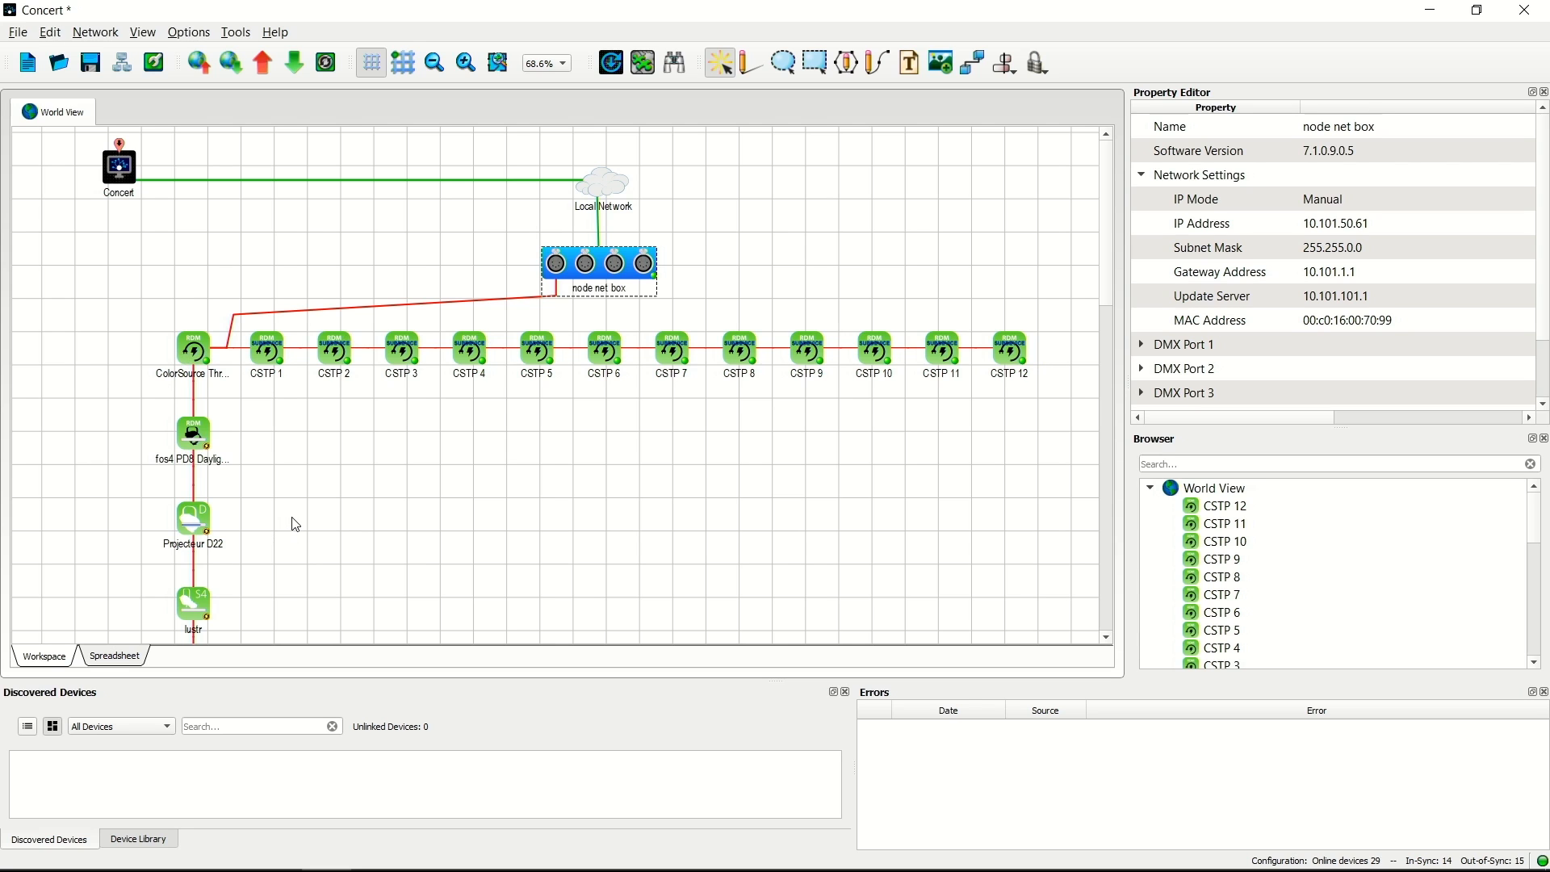
Look through the fixtures along the DMX chain and their sync indicators, including the fos4 PD8 Daylight fixture.
{"action": "scroll", "coordinate": [297, 524], "scroll_direction": "down", "scroll_amount": 5}
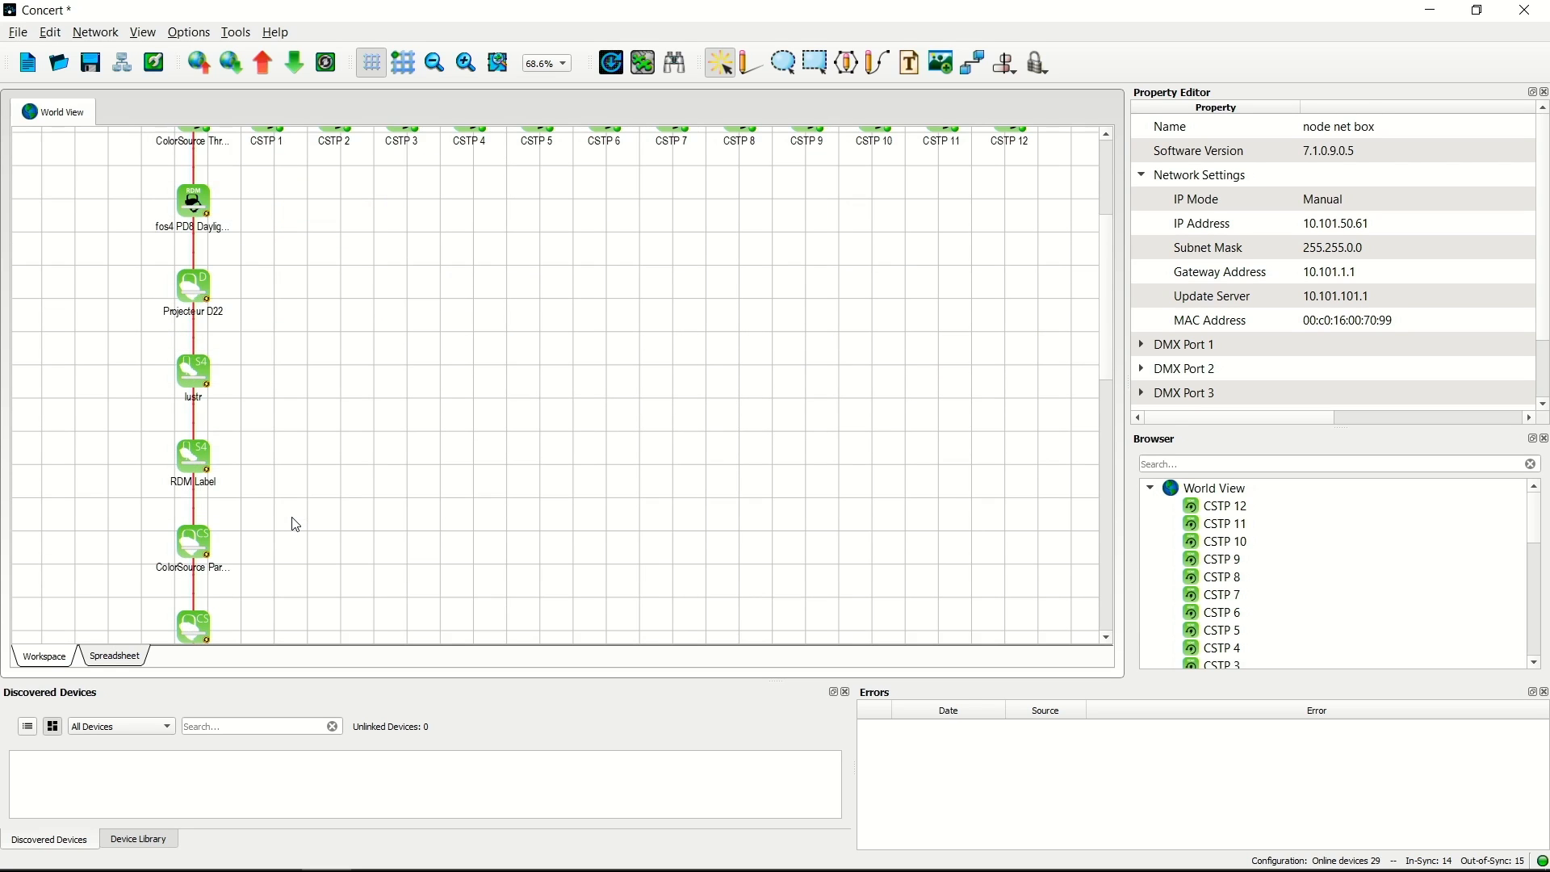
{"action": "scroll", "coordinate": [296, 525], "scroll_direction": "down", "scroll_amount": 8}
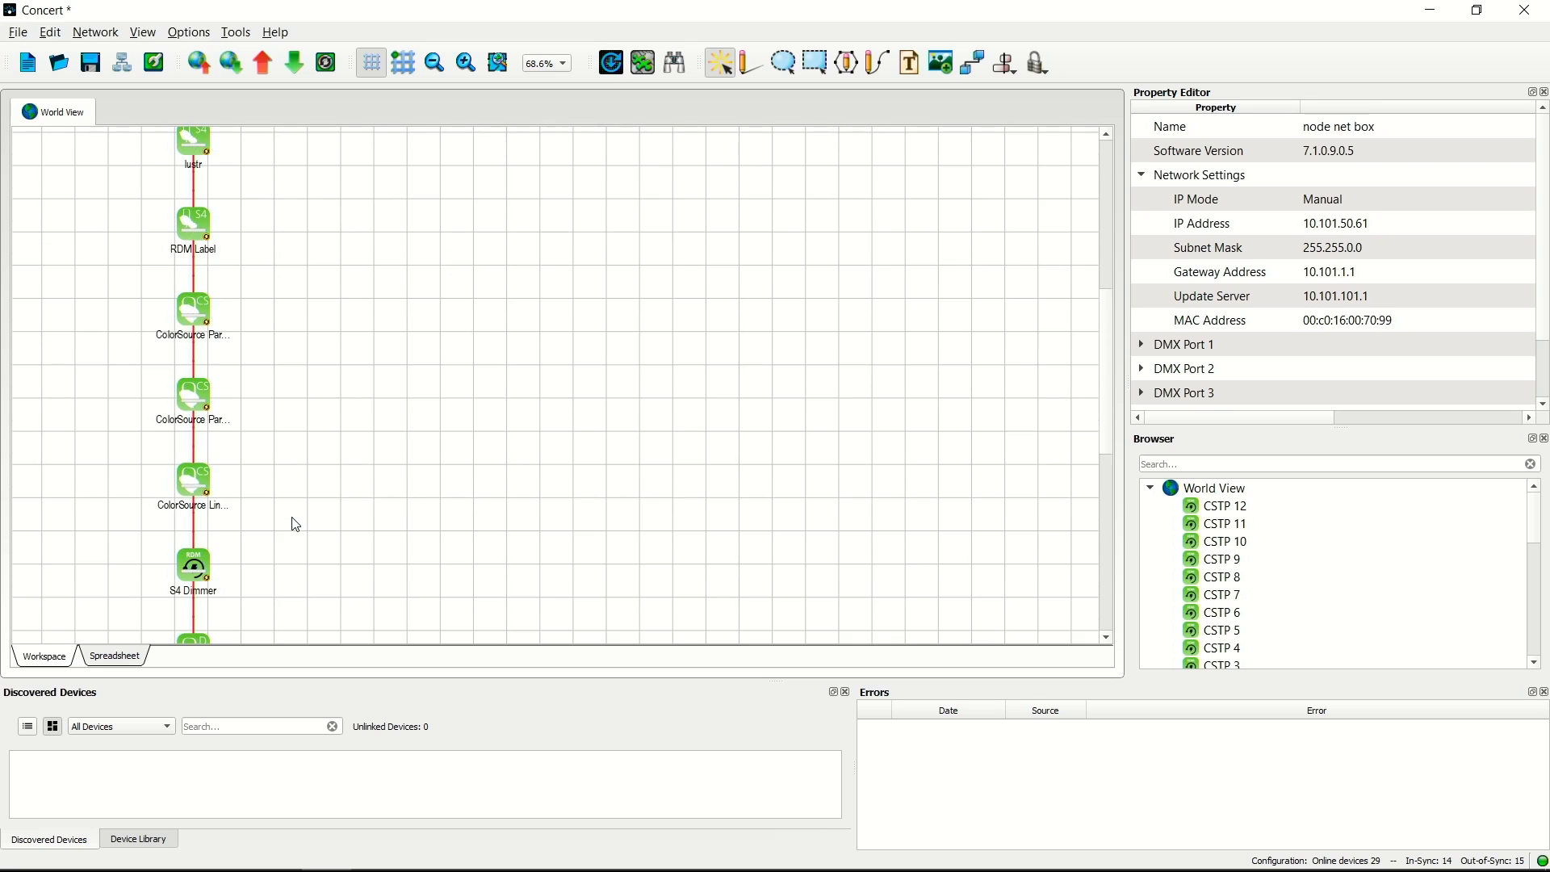
{"action": "scroll", "coordinate": [296, 525], "scroll_direction": "down", "scroll_amount": 8}
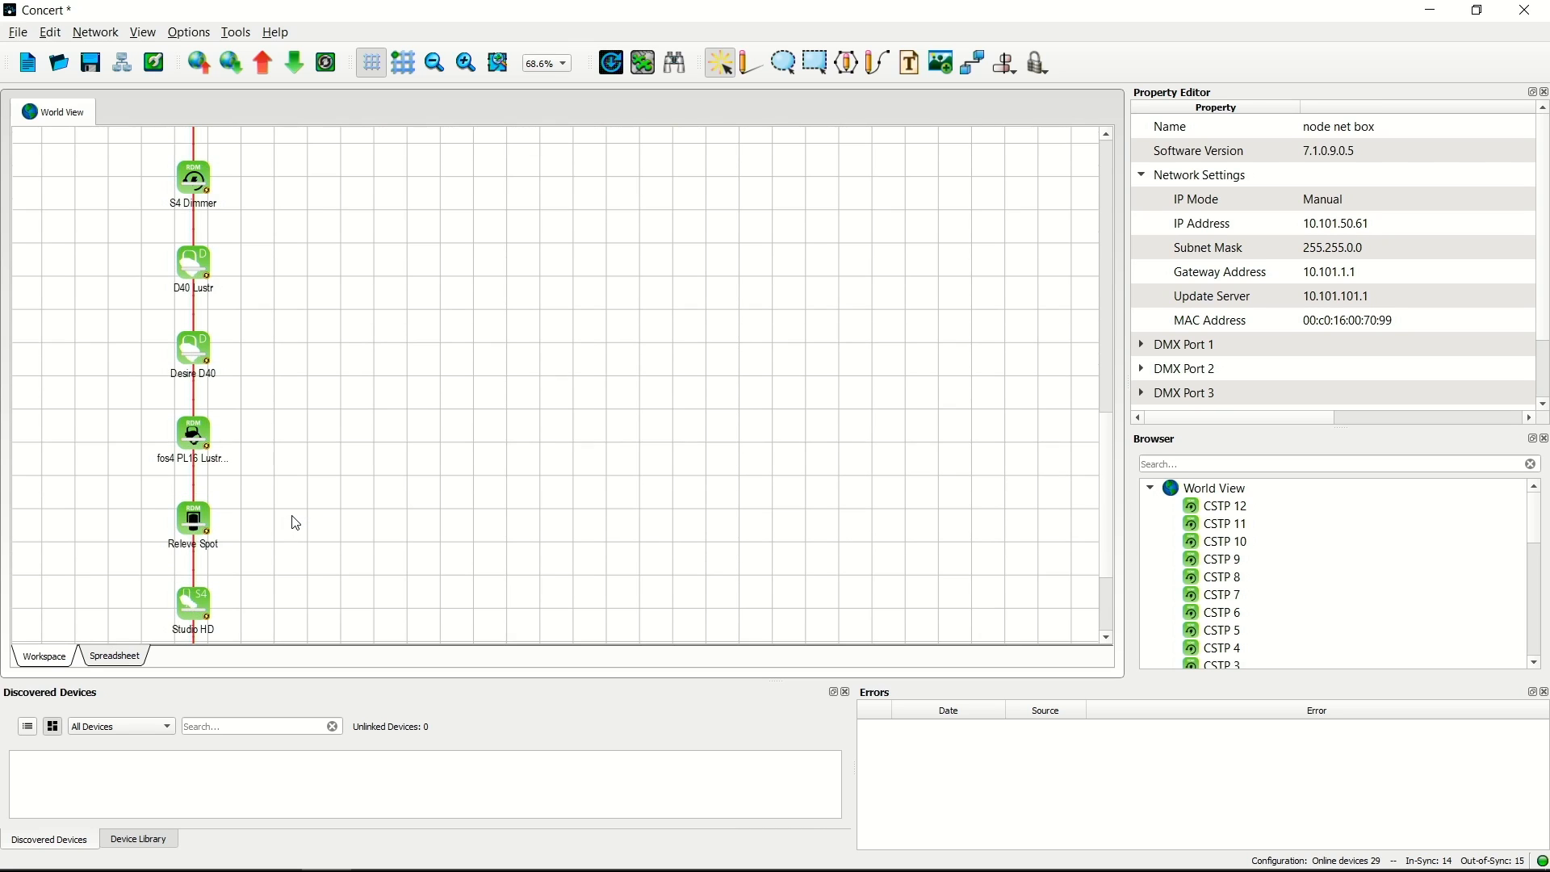
{"action": "scroll", "coordinate": [296, 523], "scroll_direction": "down", "scroll_amount": 1}
{"action": "scroll", "coordinate": [245, 528], "scroll_direction": "up", "scroll_amount": 8}
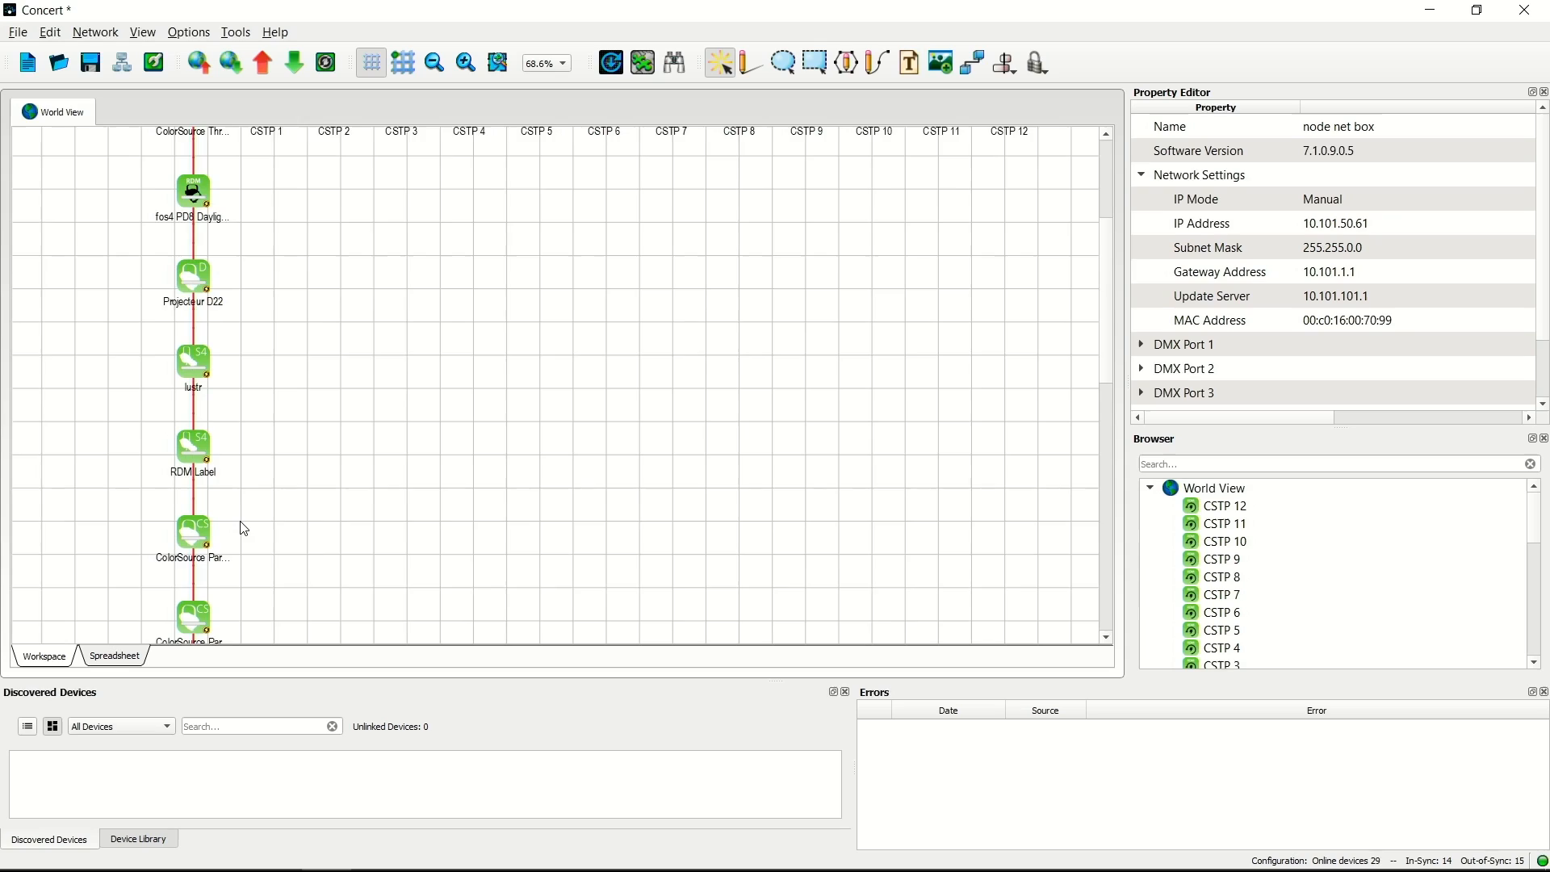
{"action": "scroll", "coordinate": [244, 529], "scroll_direction": "up", "scroll_amount": 2}
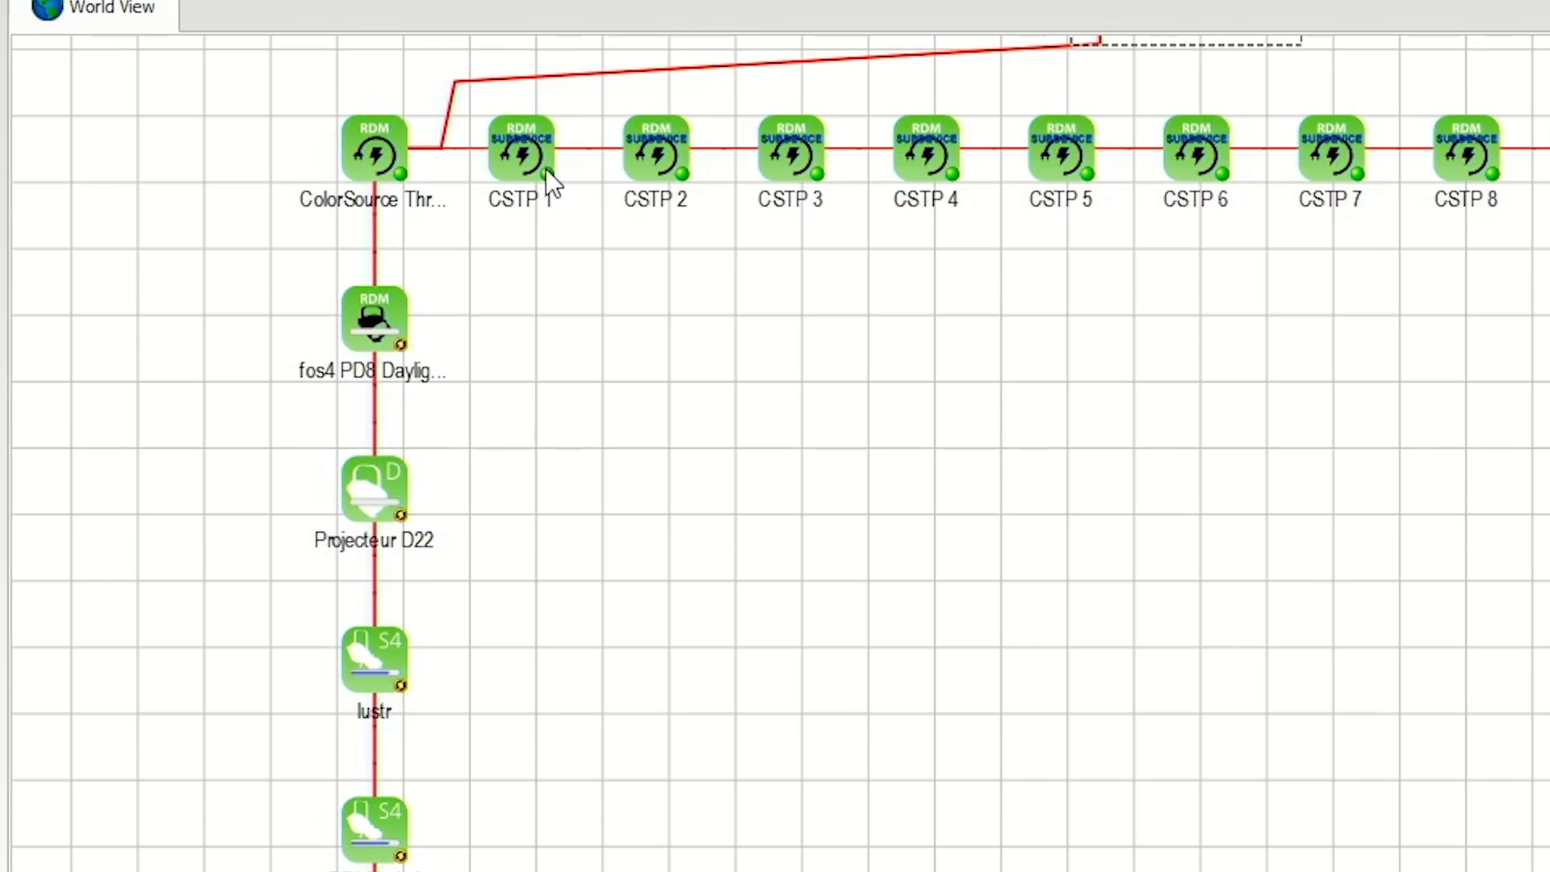
{"action": "left_click", "coordinate": [386, 323]}
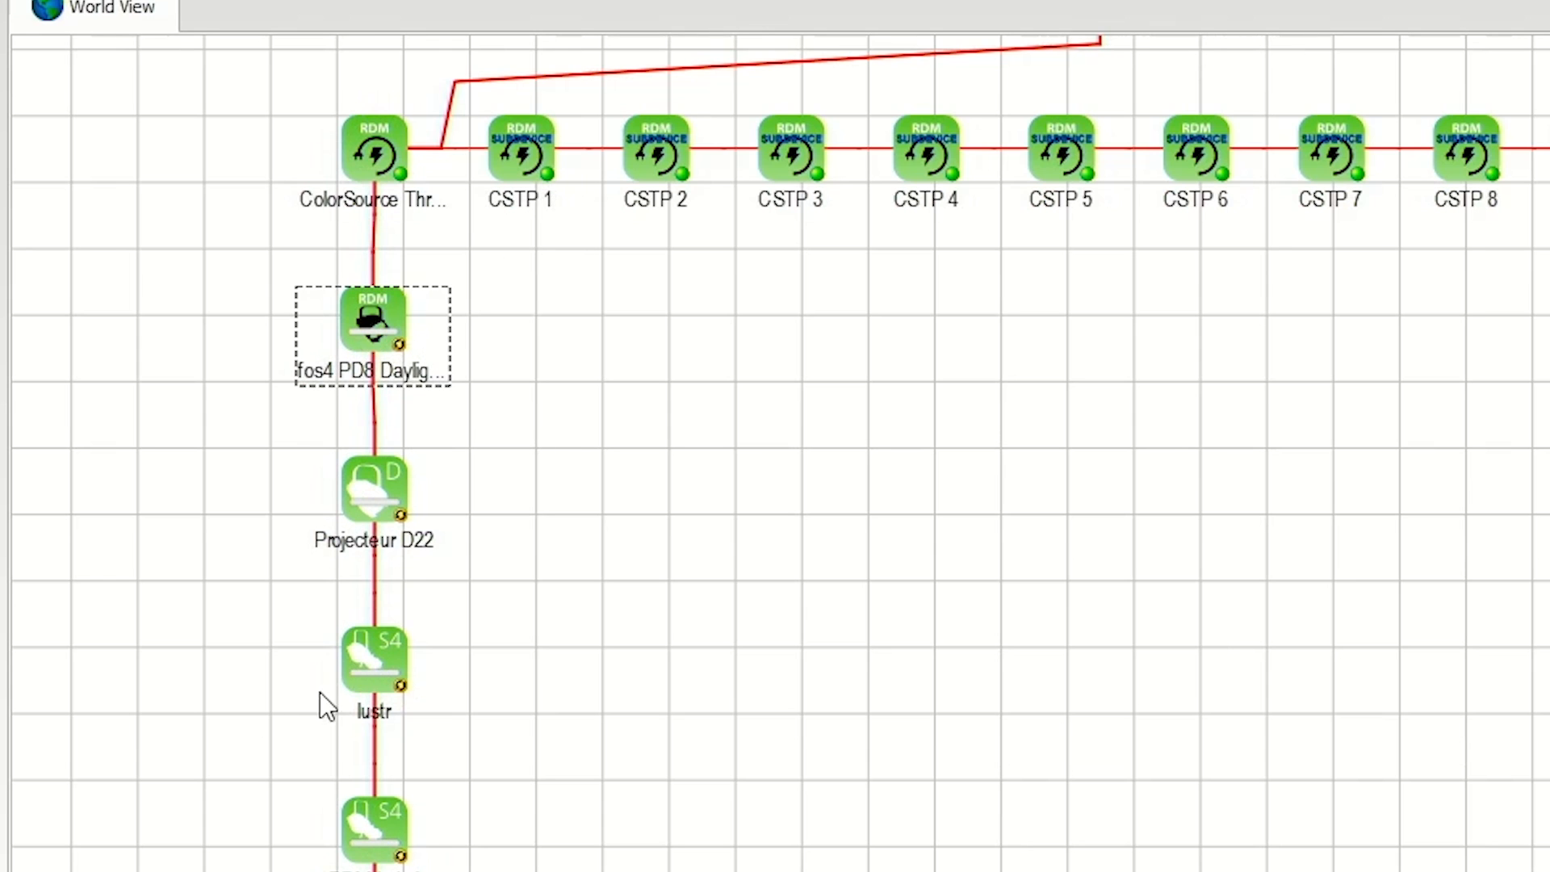
{"action": "scroll", "coordinate": [155, 585], "scroll_direction": "up", "scroll_amount": 2}
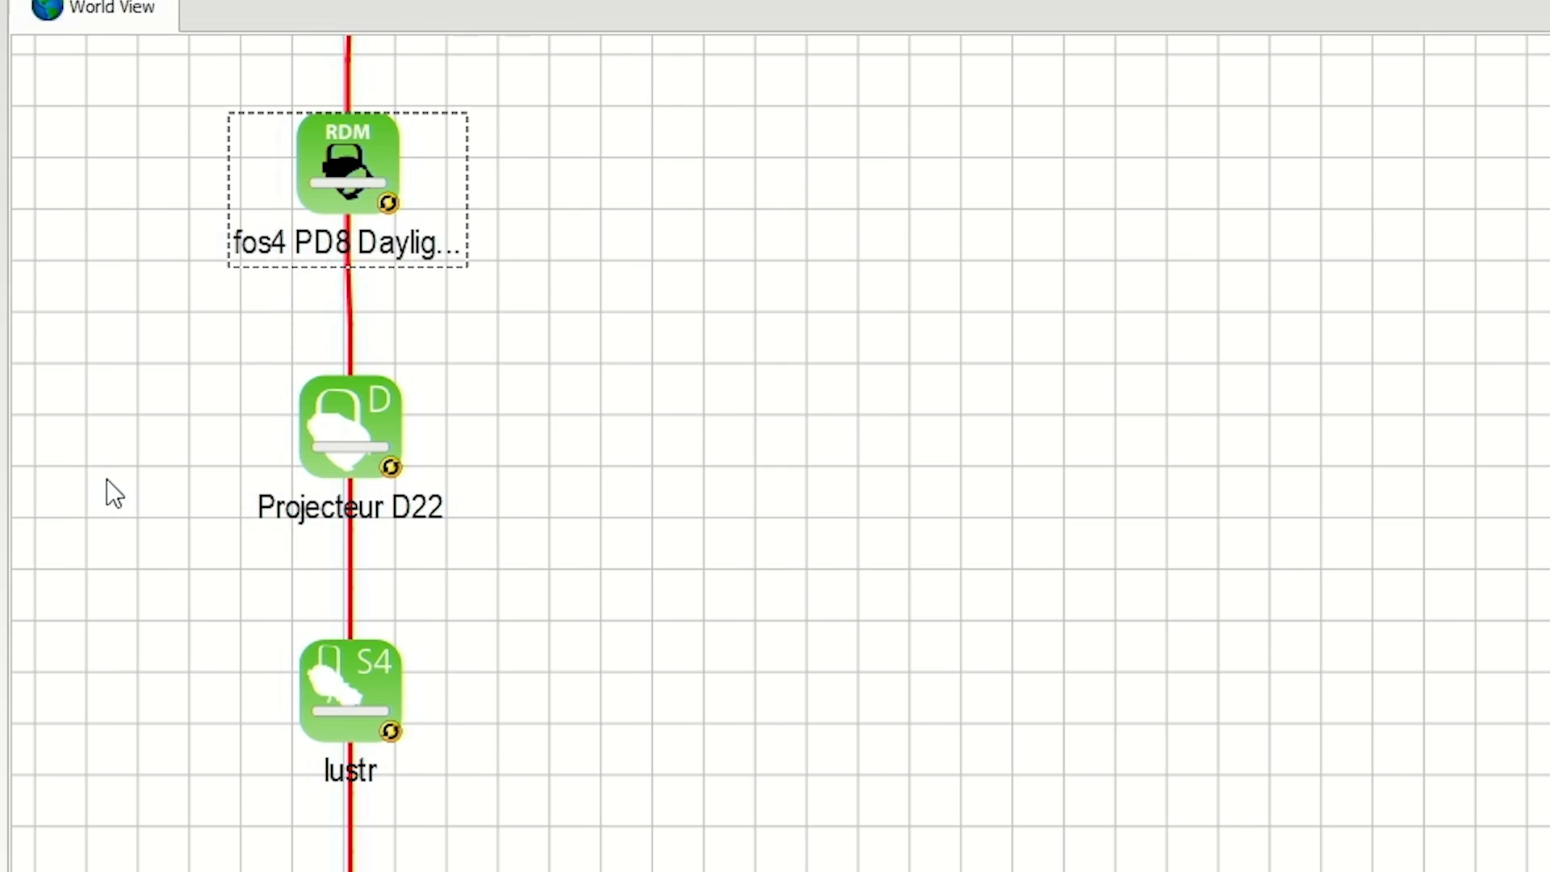
Open the lustr fixture of the DMX chain in the RDM Device Editor.
{"action": "scroll", "coordinate": [106, 477], "scroll_direction": "down", "scroll_amount": 5}
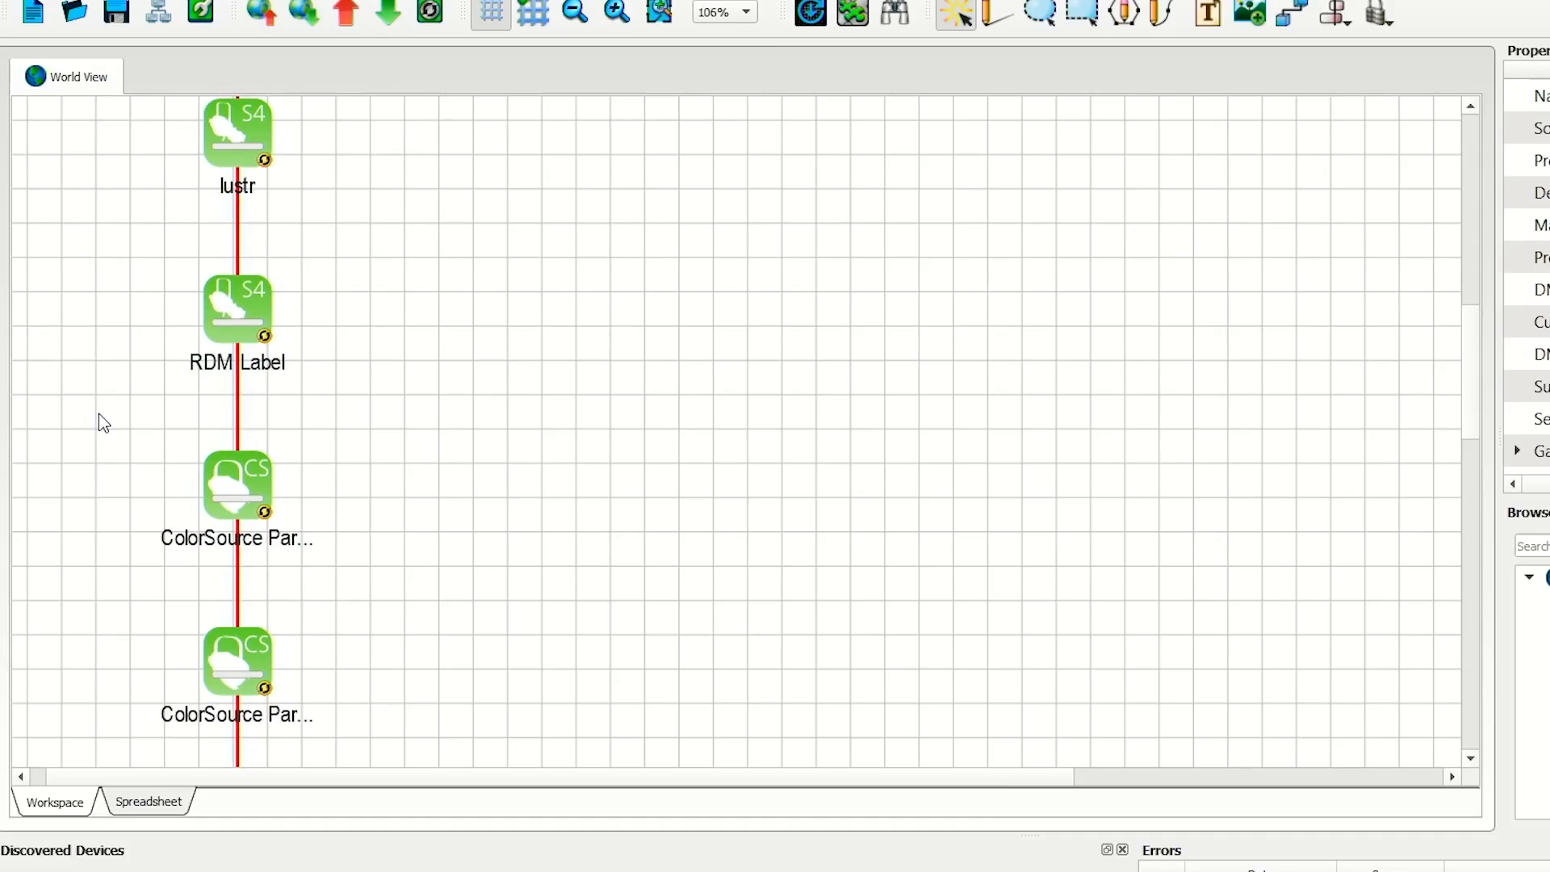
{"action": "scroll", "coordinate": [103, 423], "scroll_direction": "down", "scroll_amount": 4}
{"action": "scroll", "coordinate": [166, 460], "scroll_direction": "up", "scroll_amount": 4}
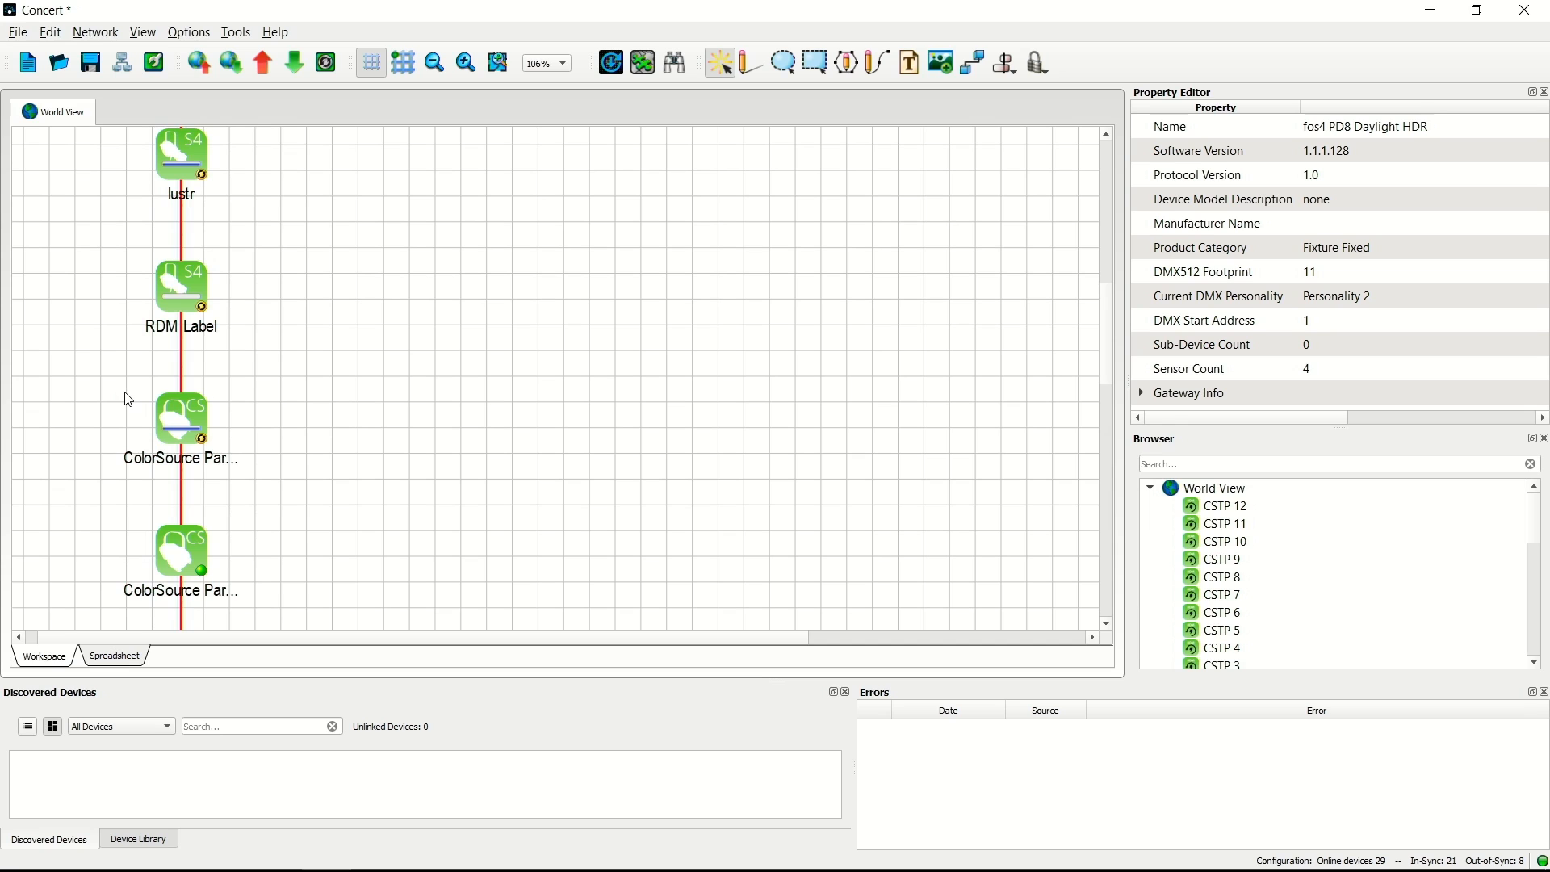
{"action": "left_click", "coordinate": [190, 171]}
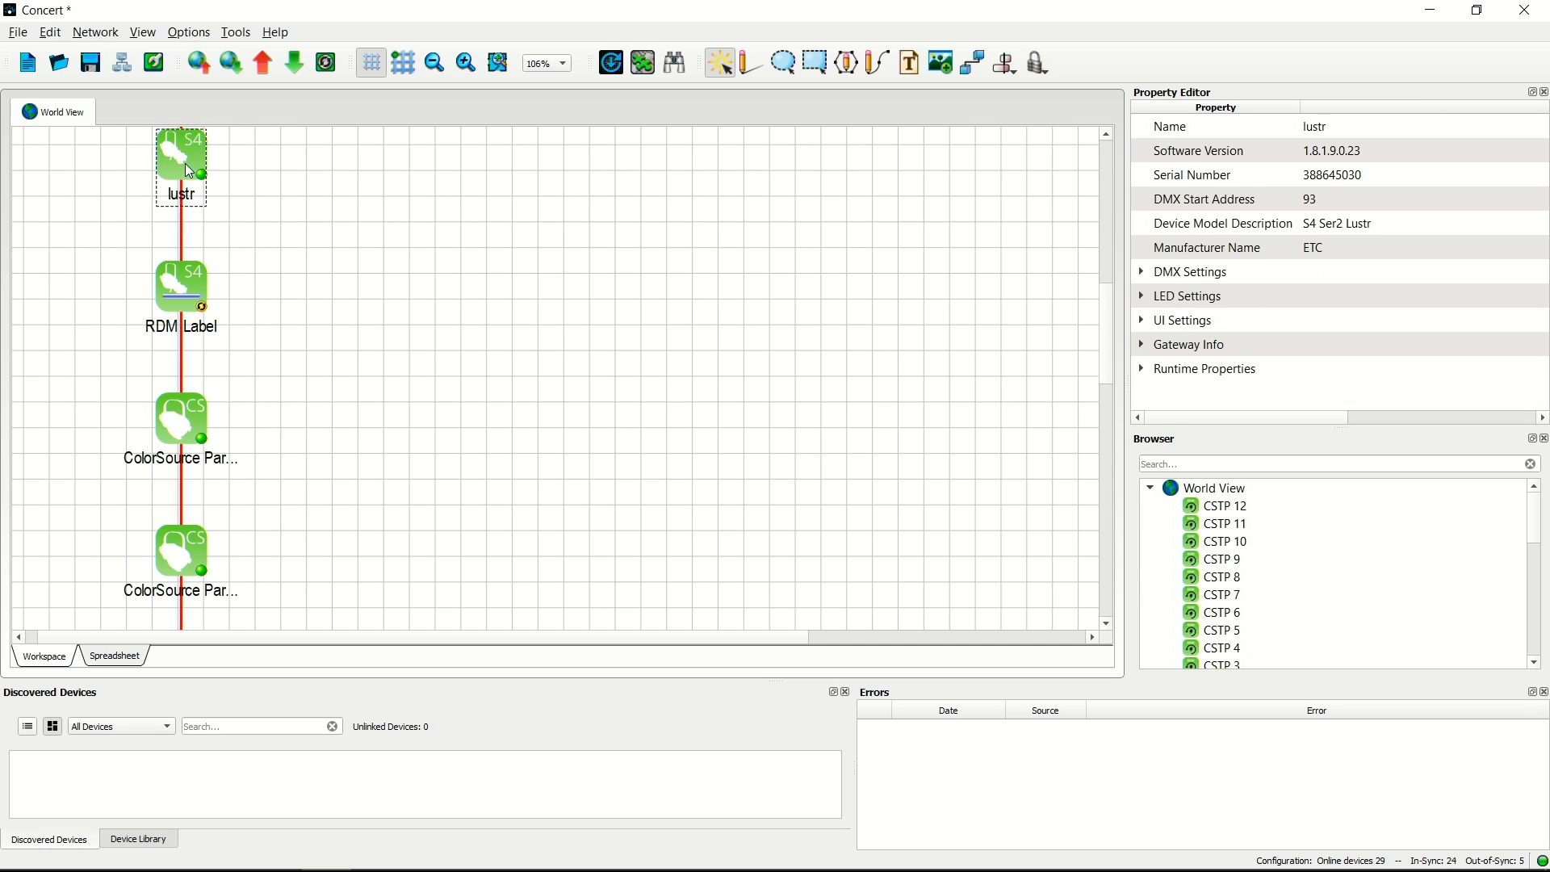
{"action": "double_click", "coordinate": [190, 171]}
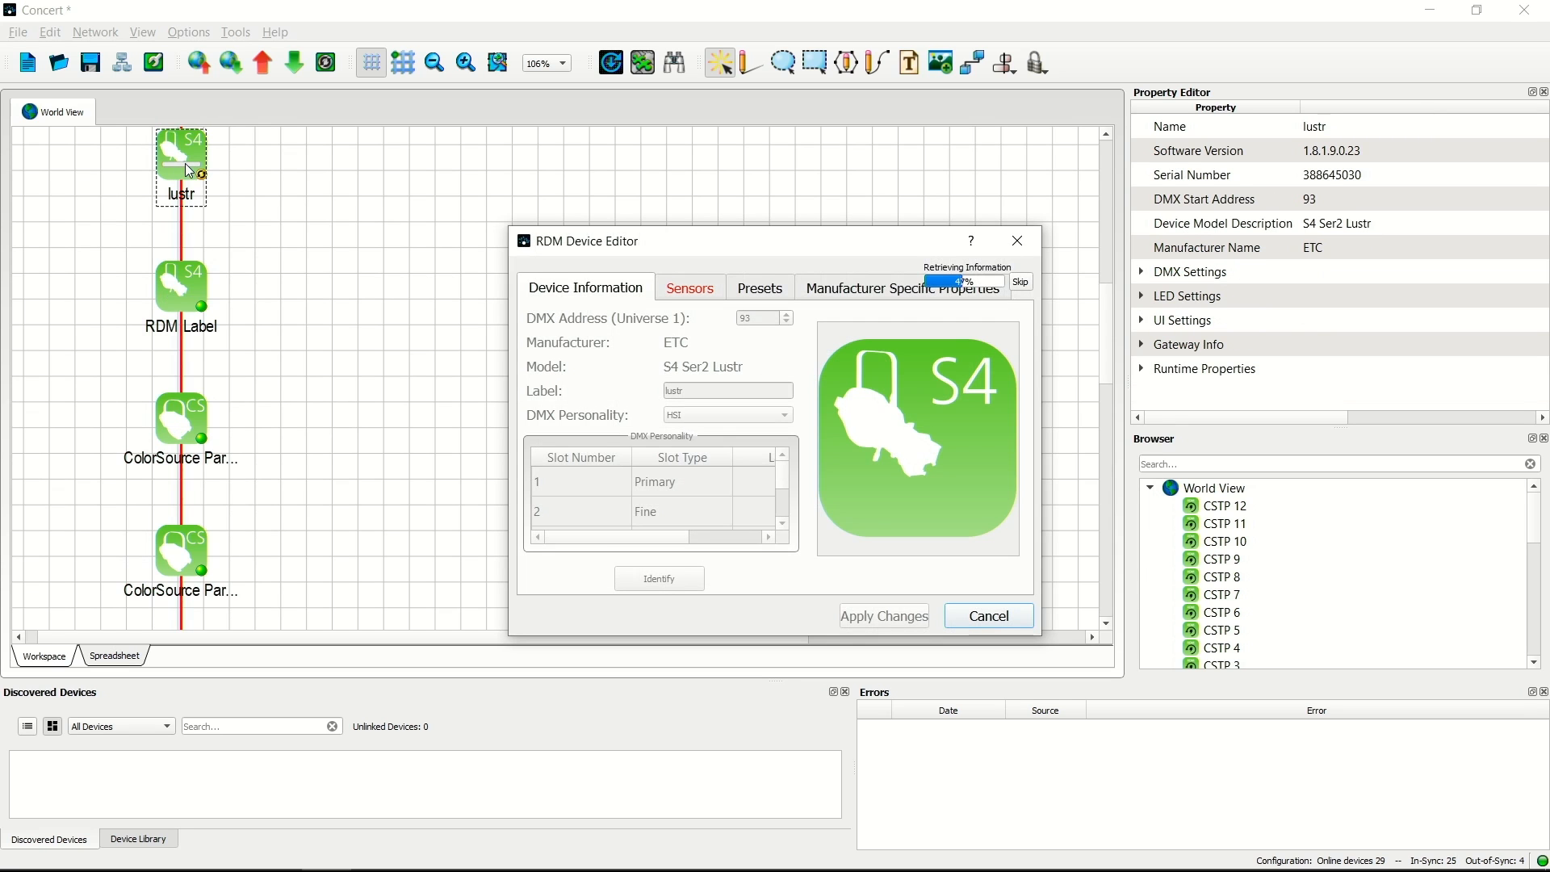
Stop identifying the lustr fixture, change its label to cyc 1 and apply the edit to the configuration.
{"action": "left_click_drag", "start_coordinate": [789, 241], "coordinate": [557, 180]}
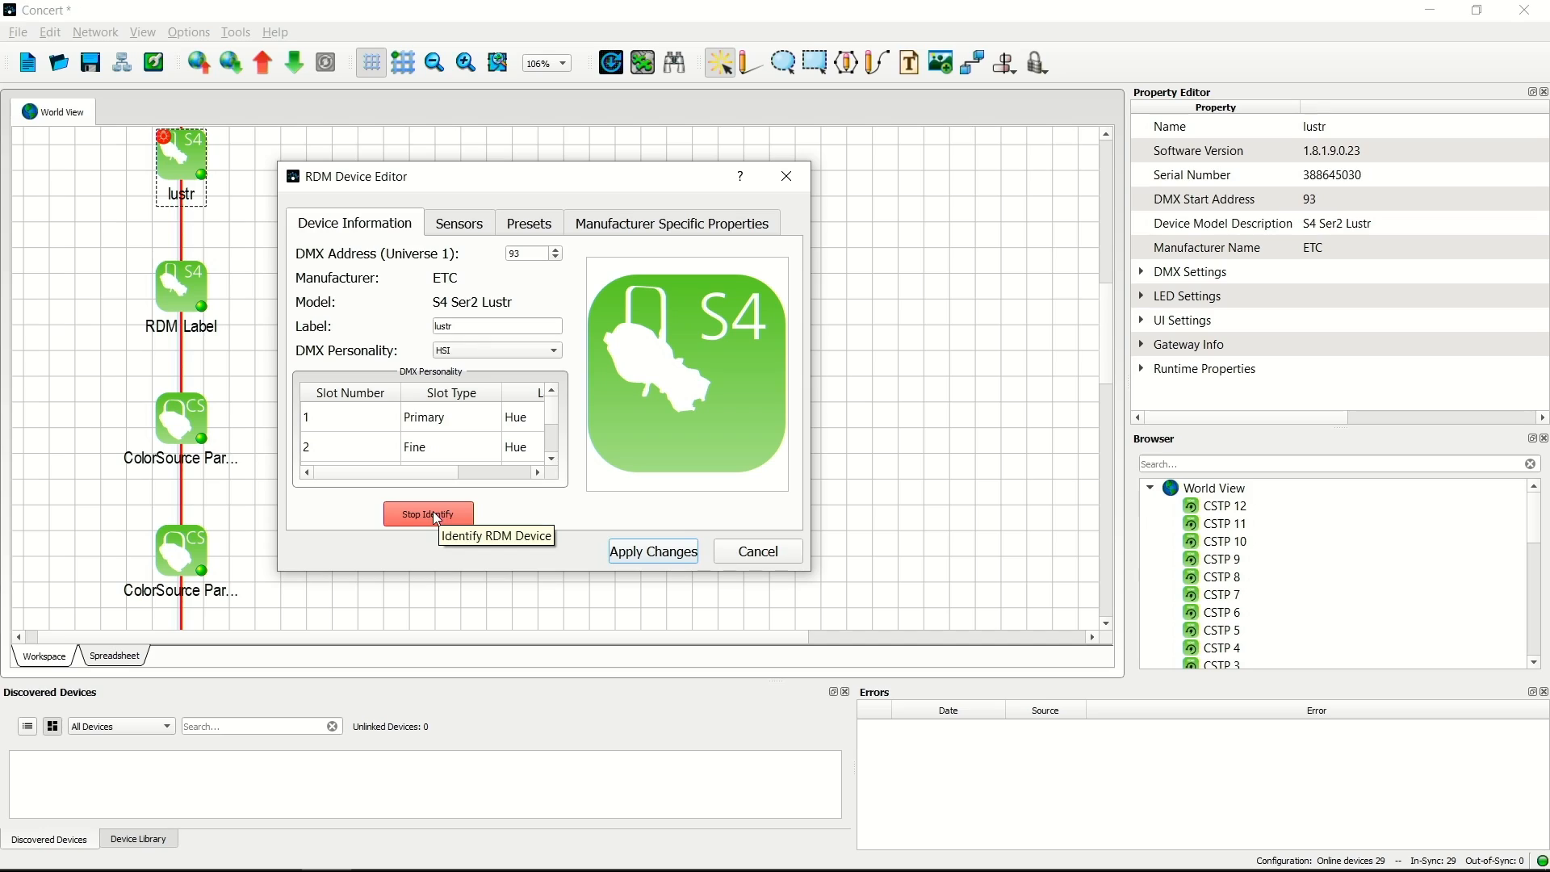
{"action": "left_click", "coordinate": [434, 514]}
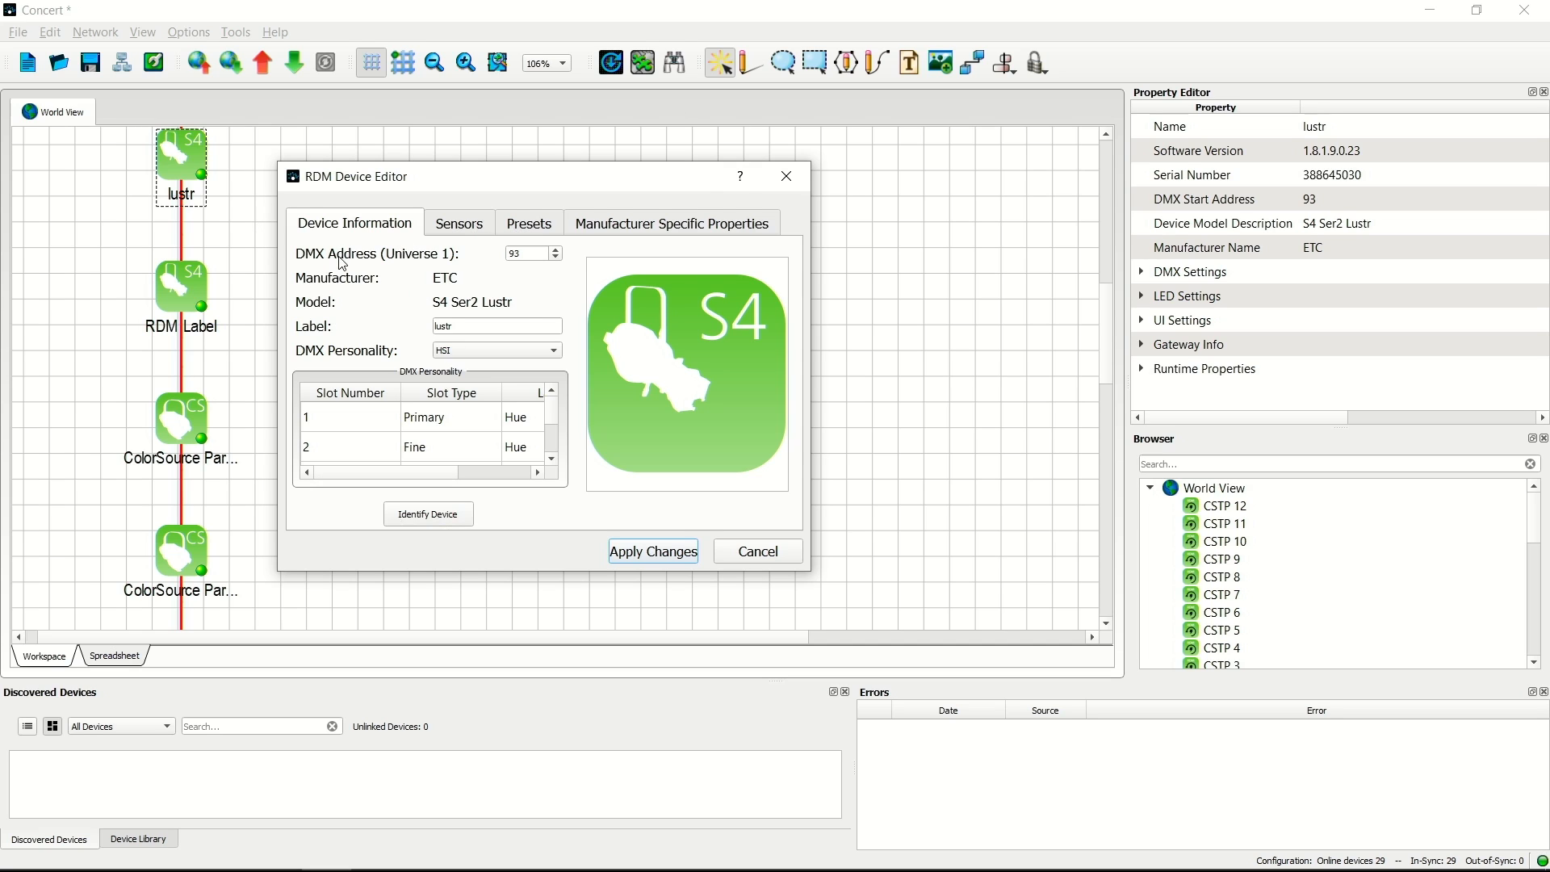
{"action": "double_click", "coordinate": [523, 255]}
{"action": "left_click", "coordinate": [468, 325]}
{"action": "key", "text": "BackSpace"}
{"action": "key", "text": "BackSpace"}
{"action": "key", "text": "BackSpace"}
{"action": "left_click", "coordinate": [642, 557]}
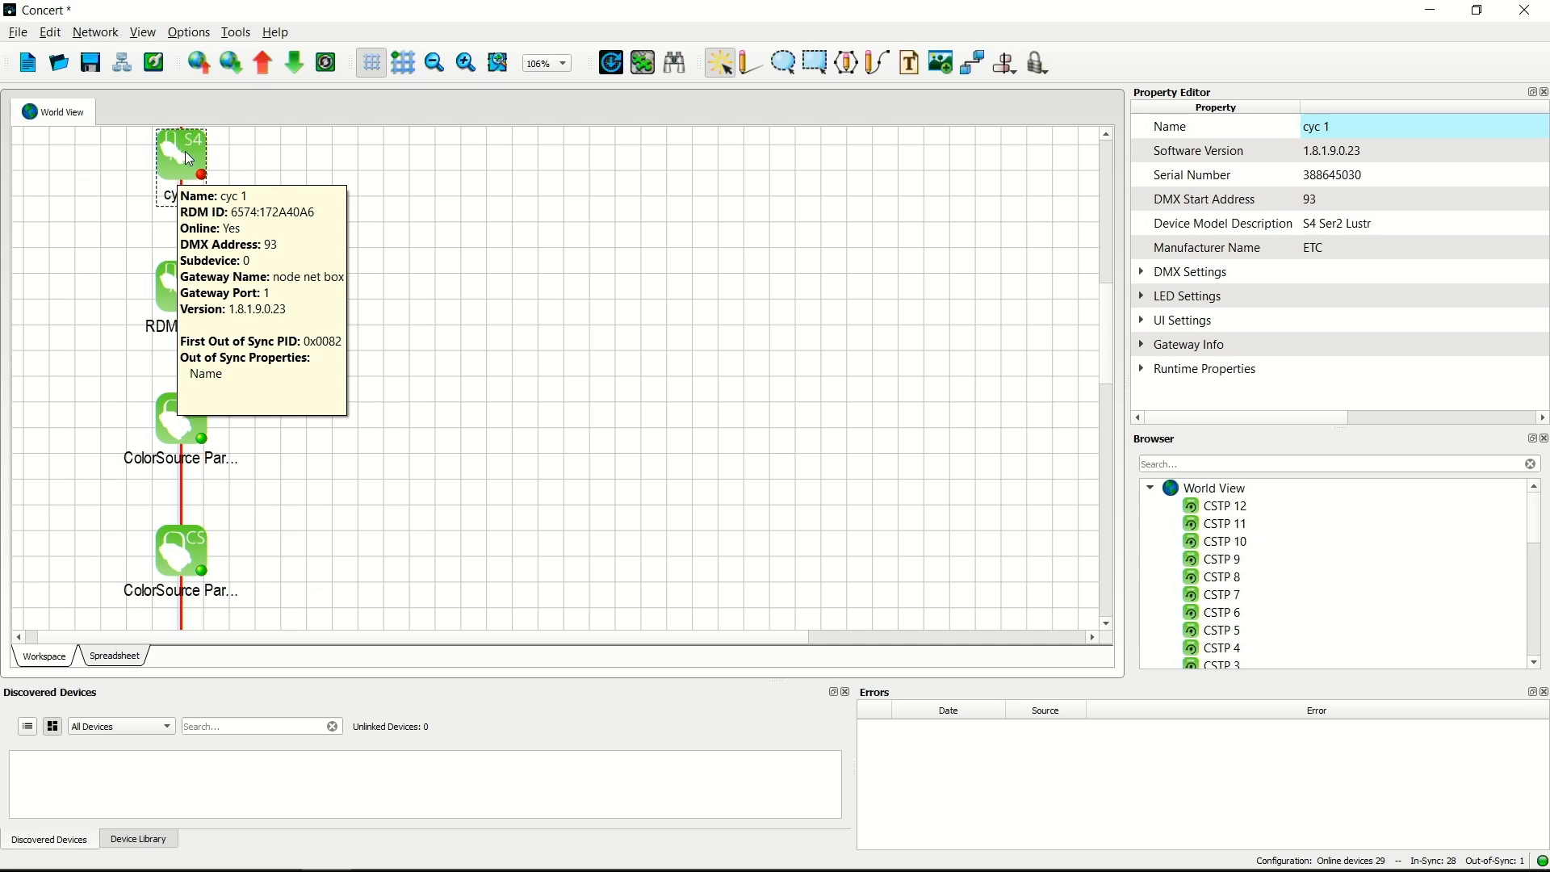
Send the edited configuration to the cyc 1 fixture, confirming that its values are overwritten.
{"action": "right_click", "coordinate": [189, 158]}
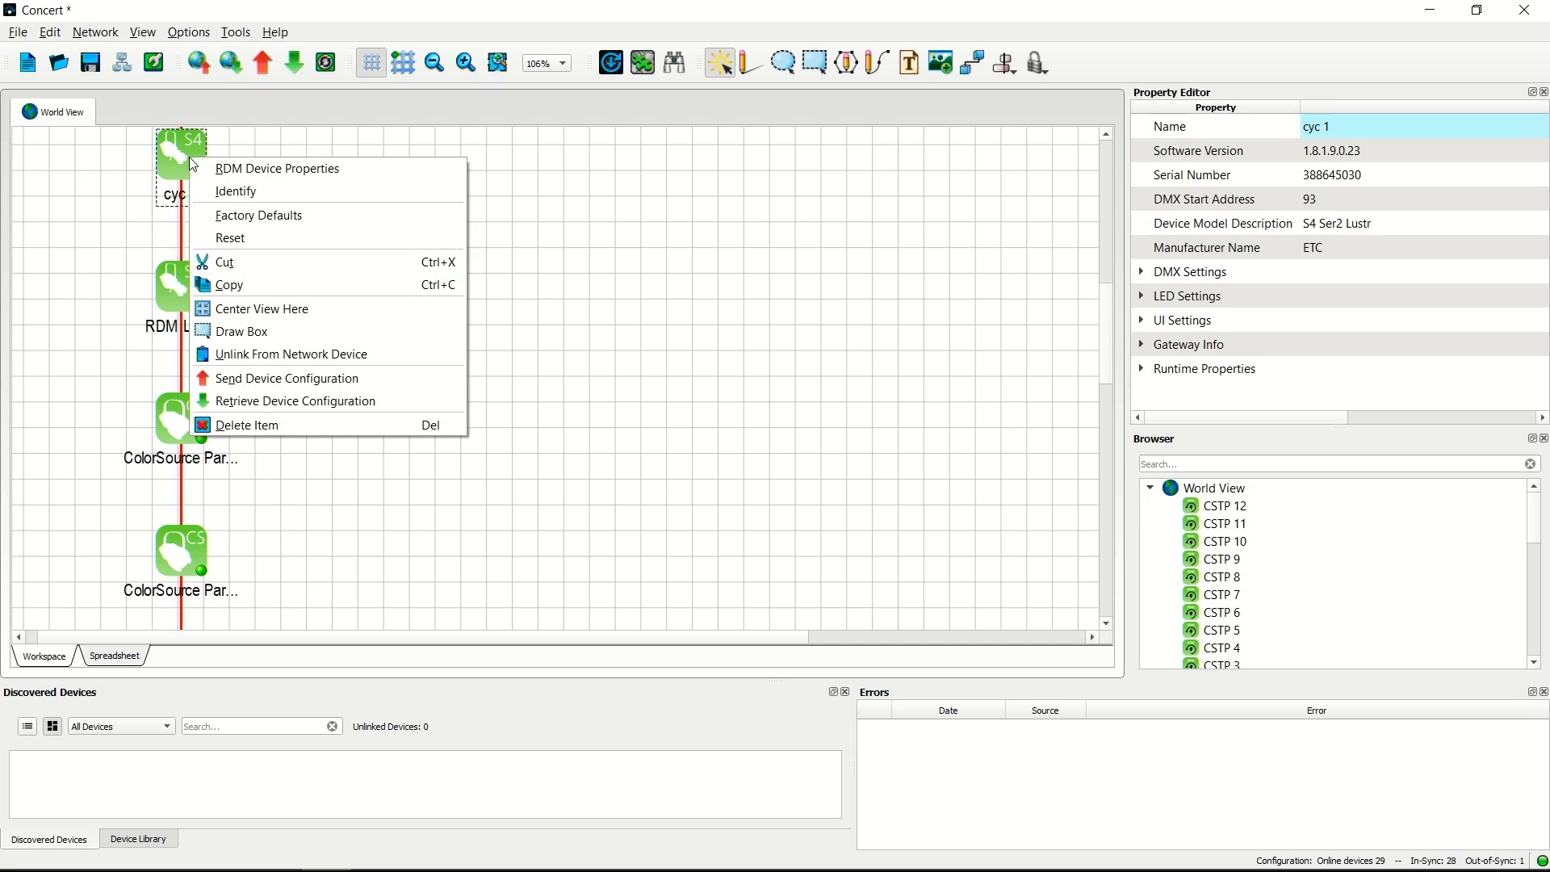
{"action": "left_click", "coordinate": [243, 379]}
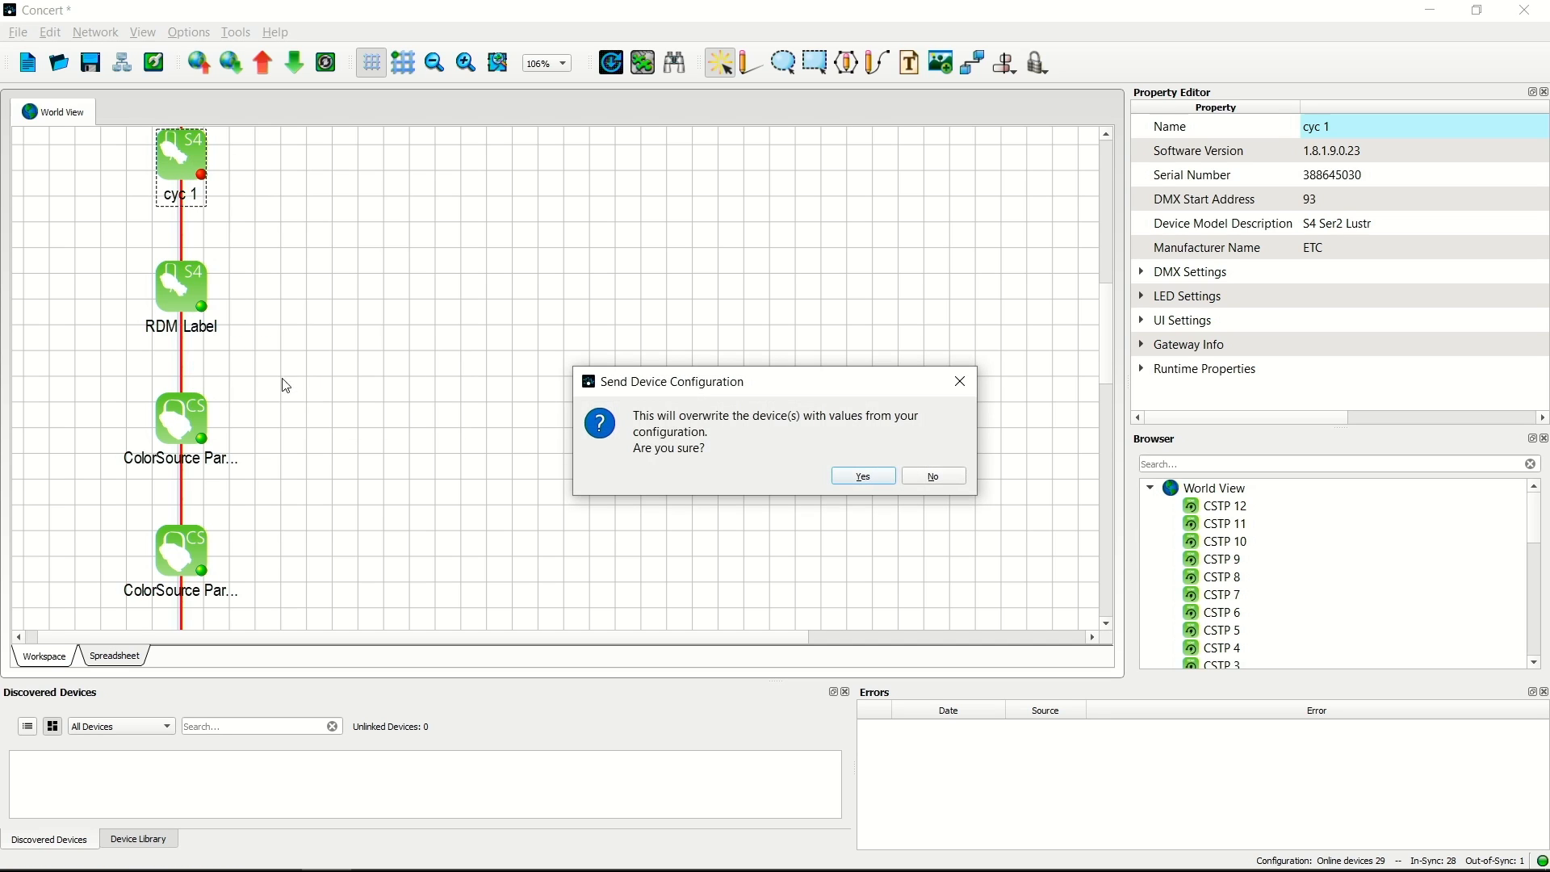
{"action": "left_click", "coordinate": [862, 478]}
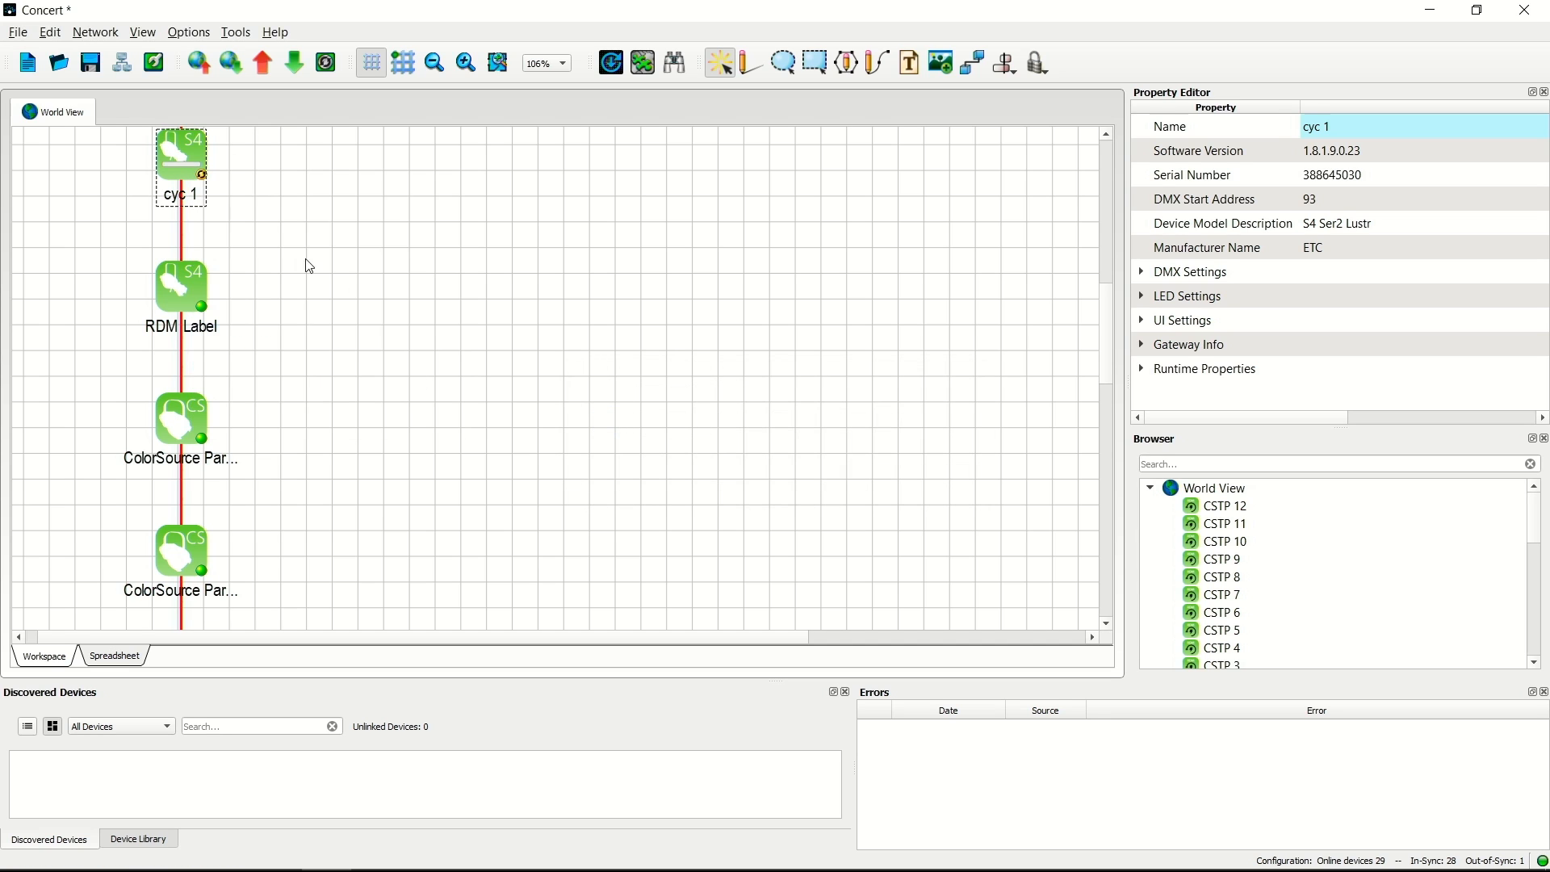
{"action": "mouse_move", "coordinate": [204, 207]}
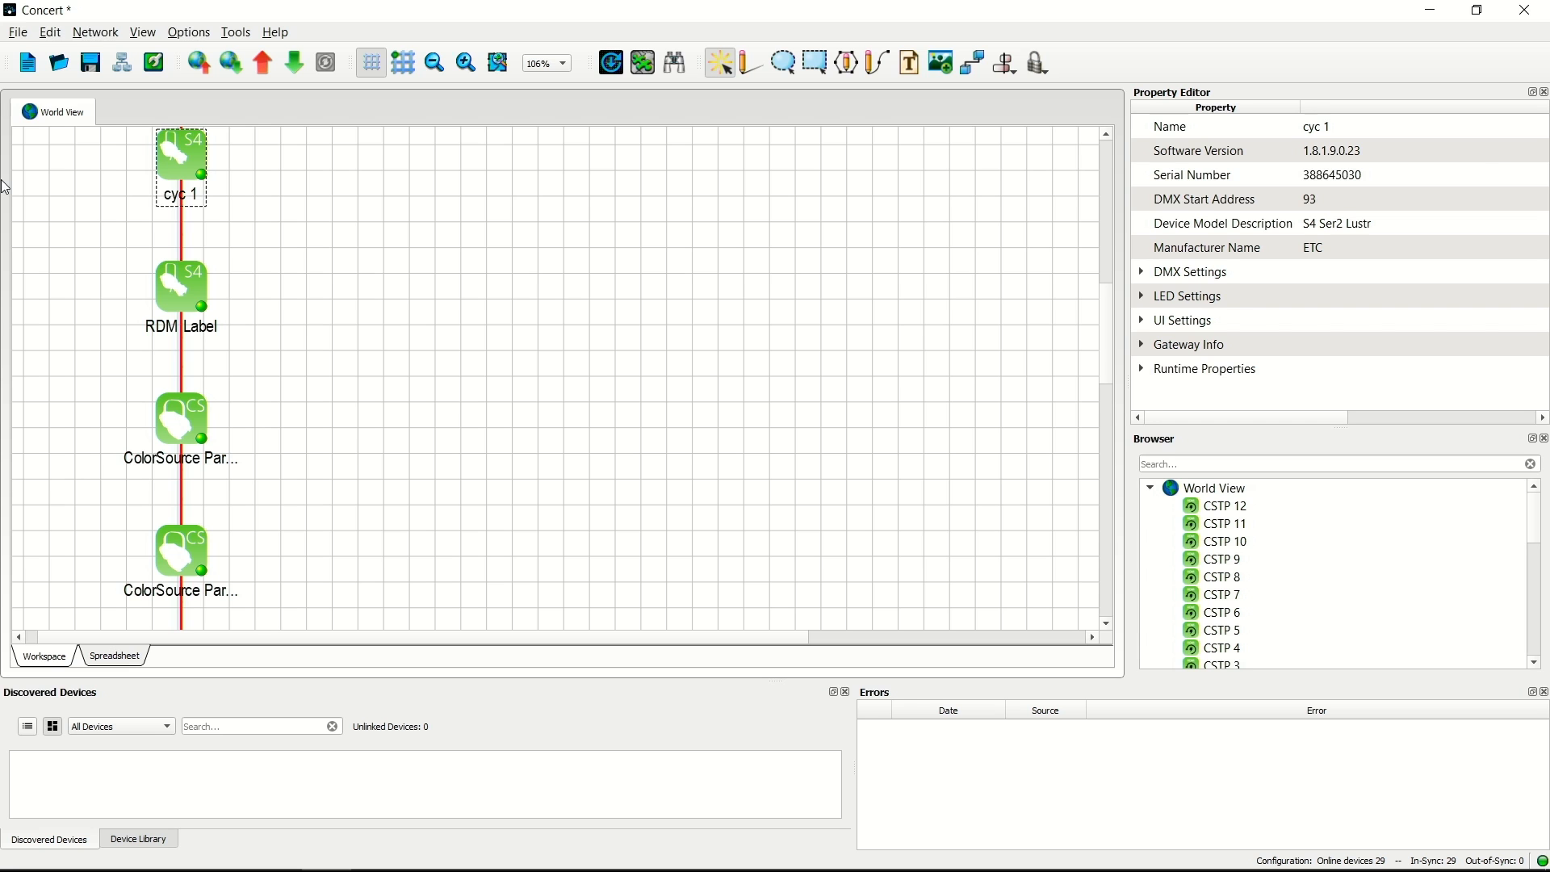
Set port 2 of the node net box gateway to Input and send its configuration to the device.
{"action": "scroll", "coordinate": [669, 548], "scroll_direction": "up", "scroll_amount": 3}
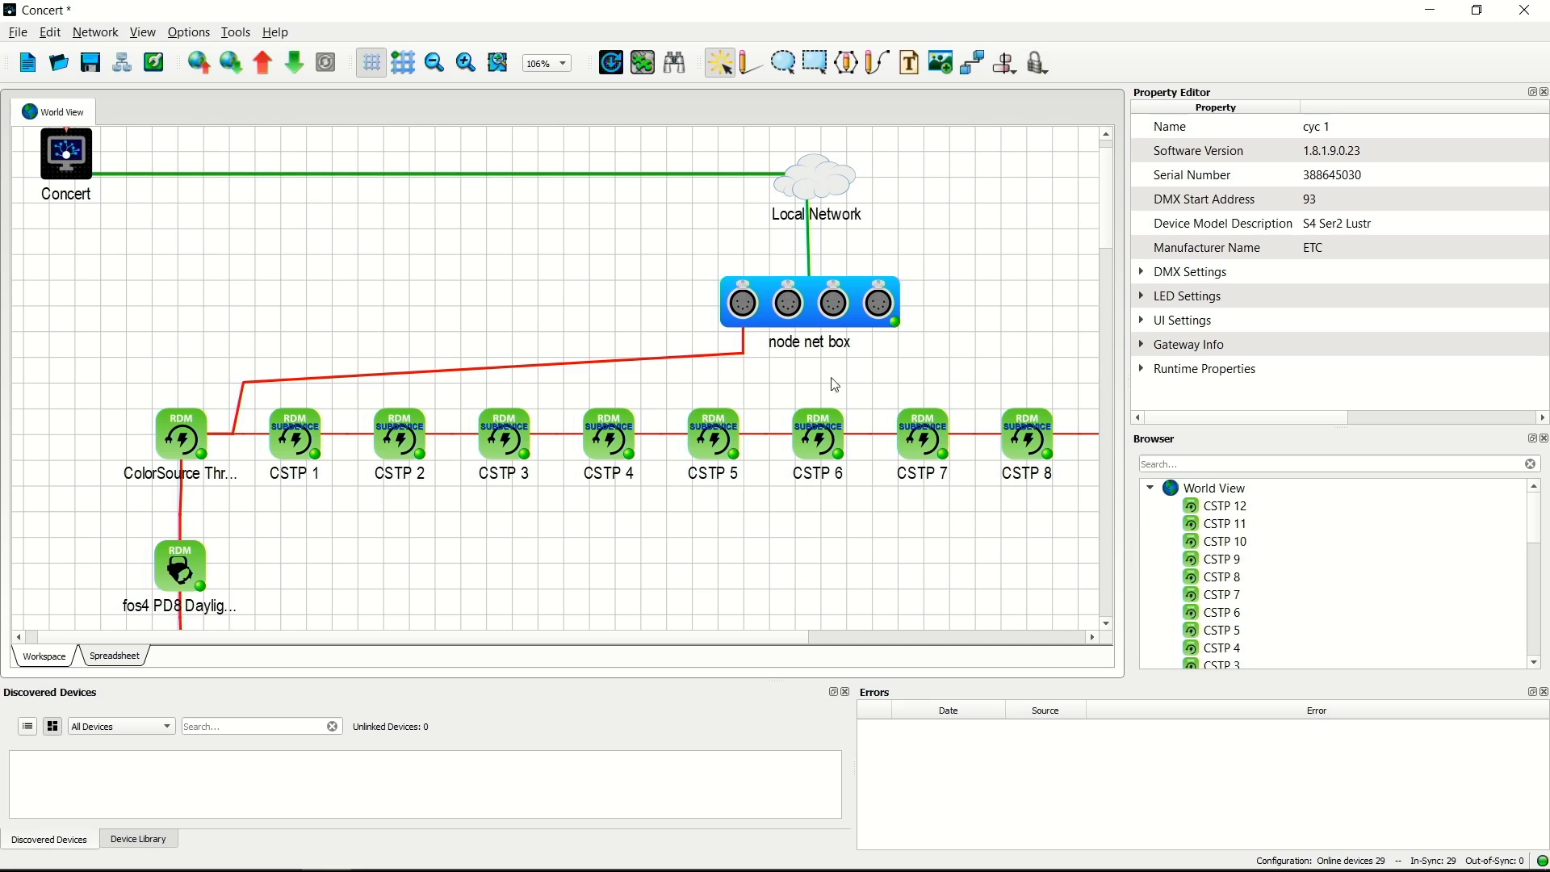
{"action": "double_click", "coordinate": [802, 319]}
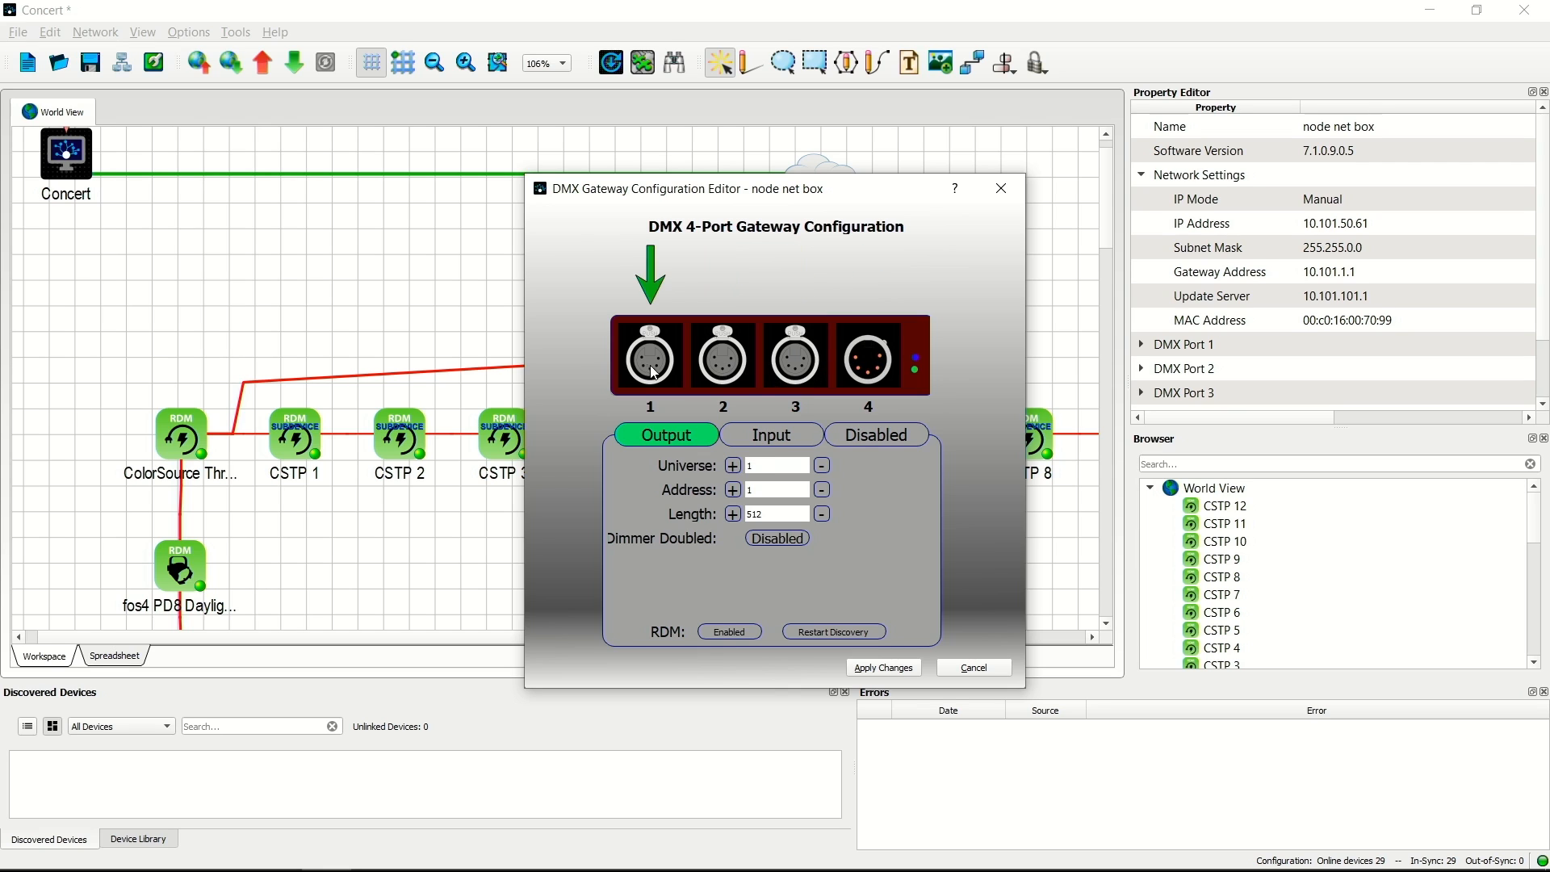
{"action": "left_click", "coordinate": [768, 440]}
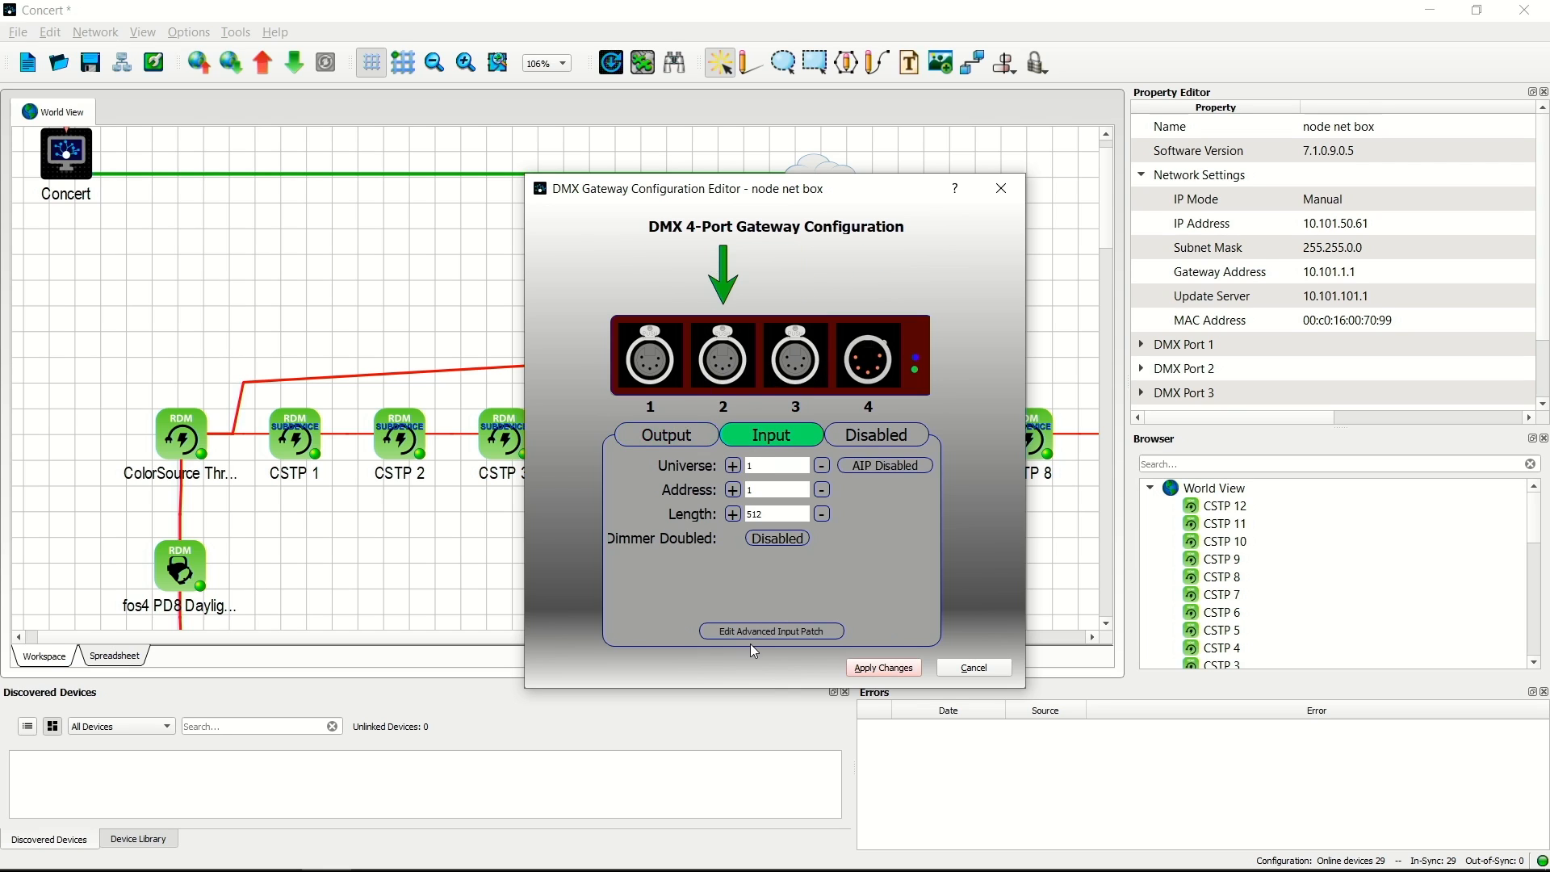
{"action": "left_click", "coordinate": [883, 669]}
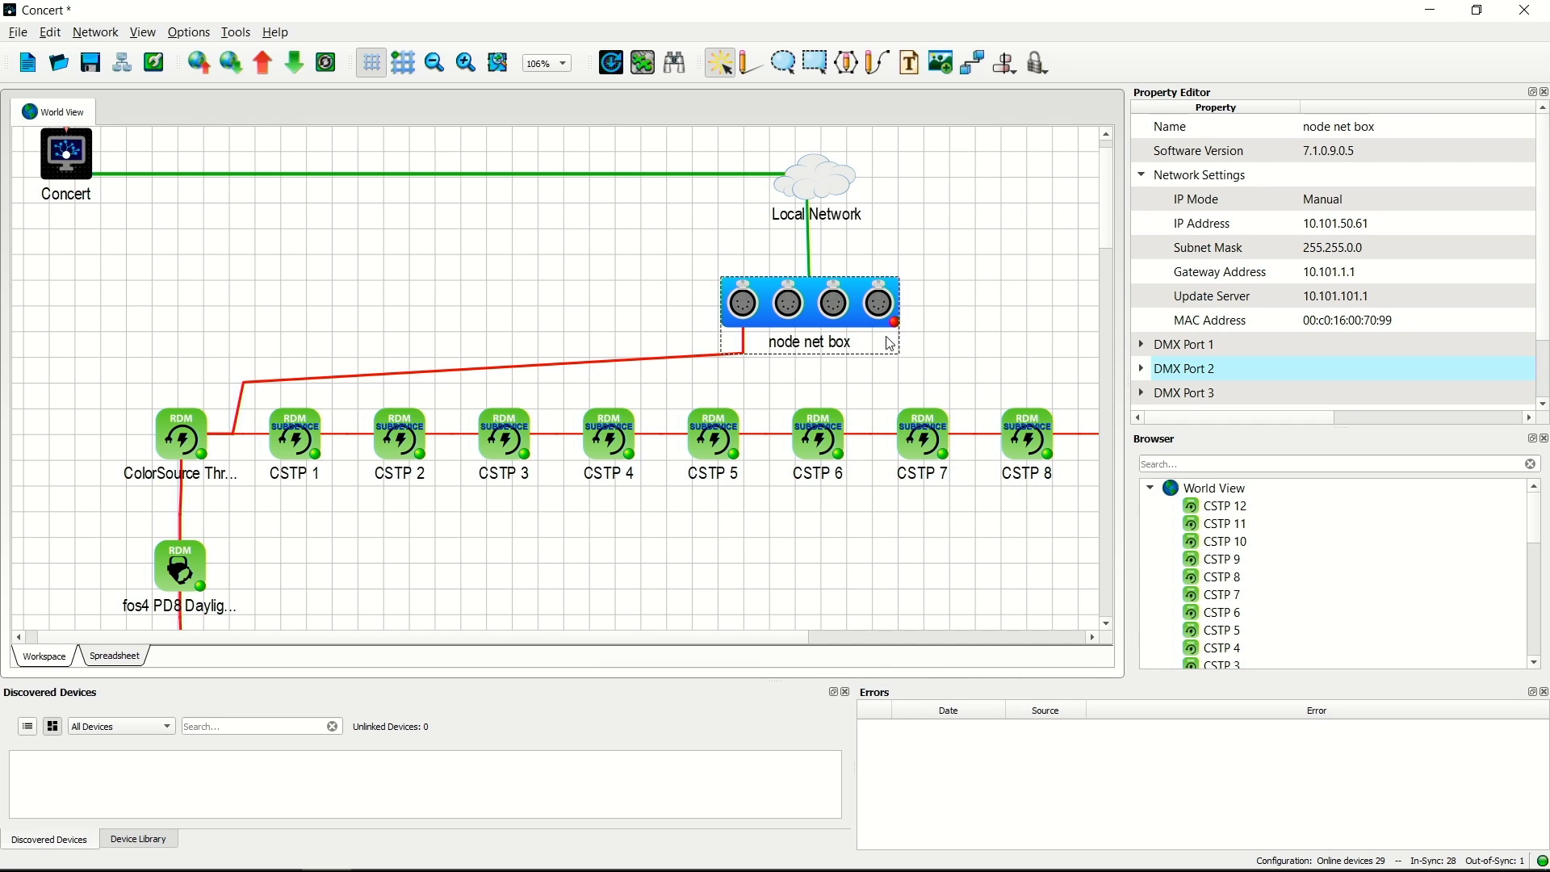
{"action": "right_click", "coordinate": [816, 305]}
{"action": "left_click", "coordinate": [892, 638]}
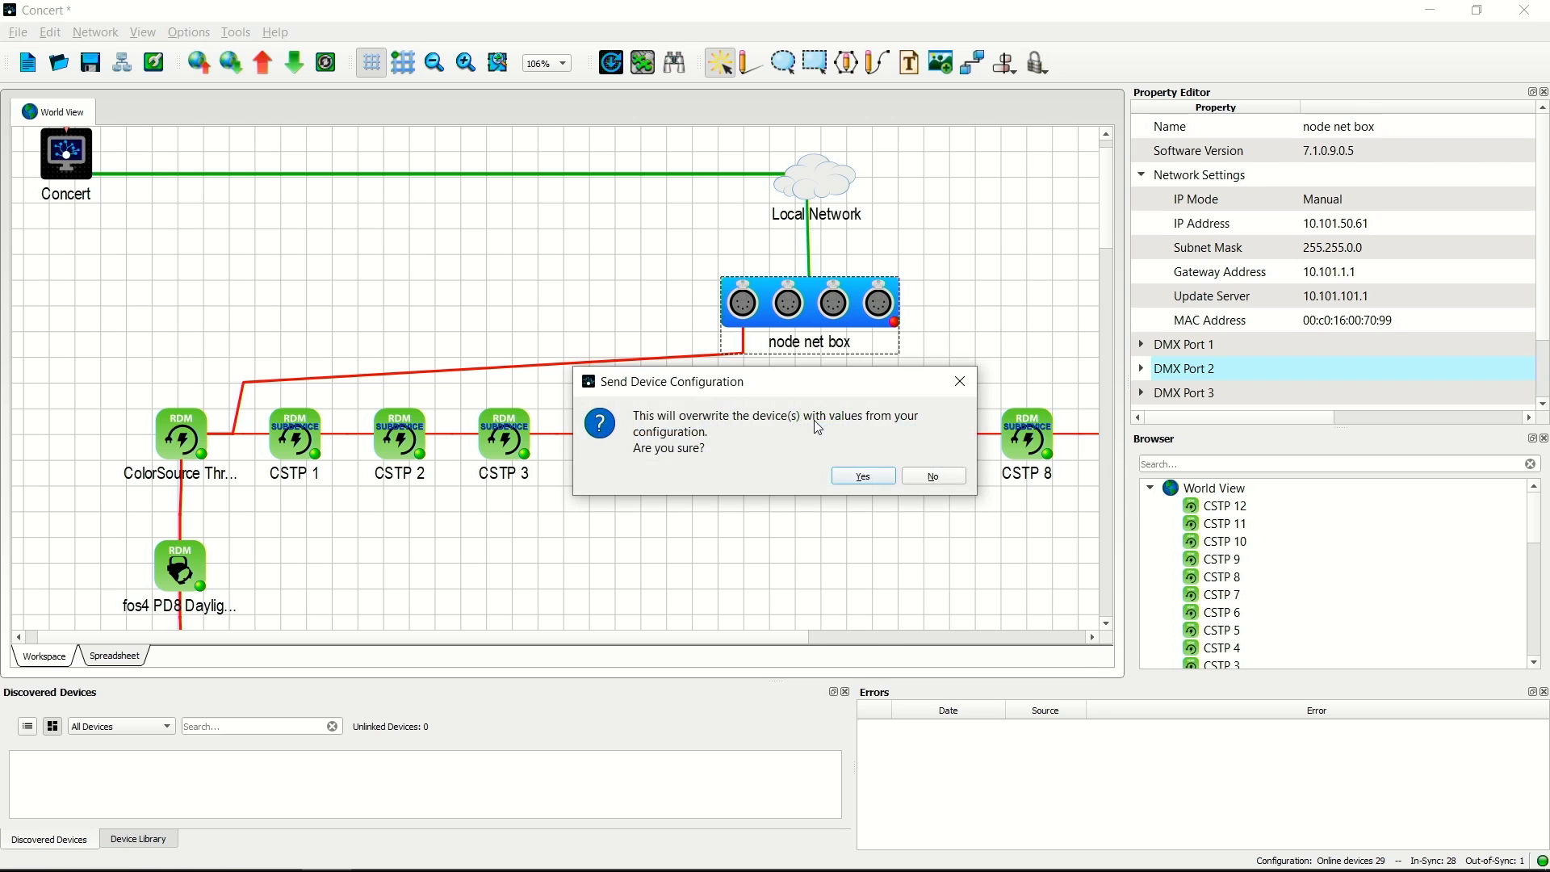
{"action": "left_click", "coordinate": [863, 475]}
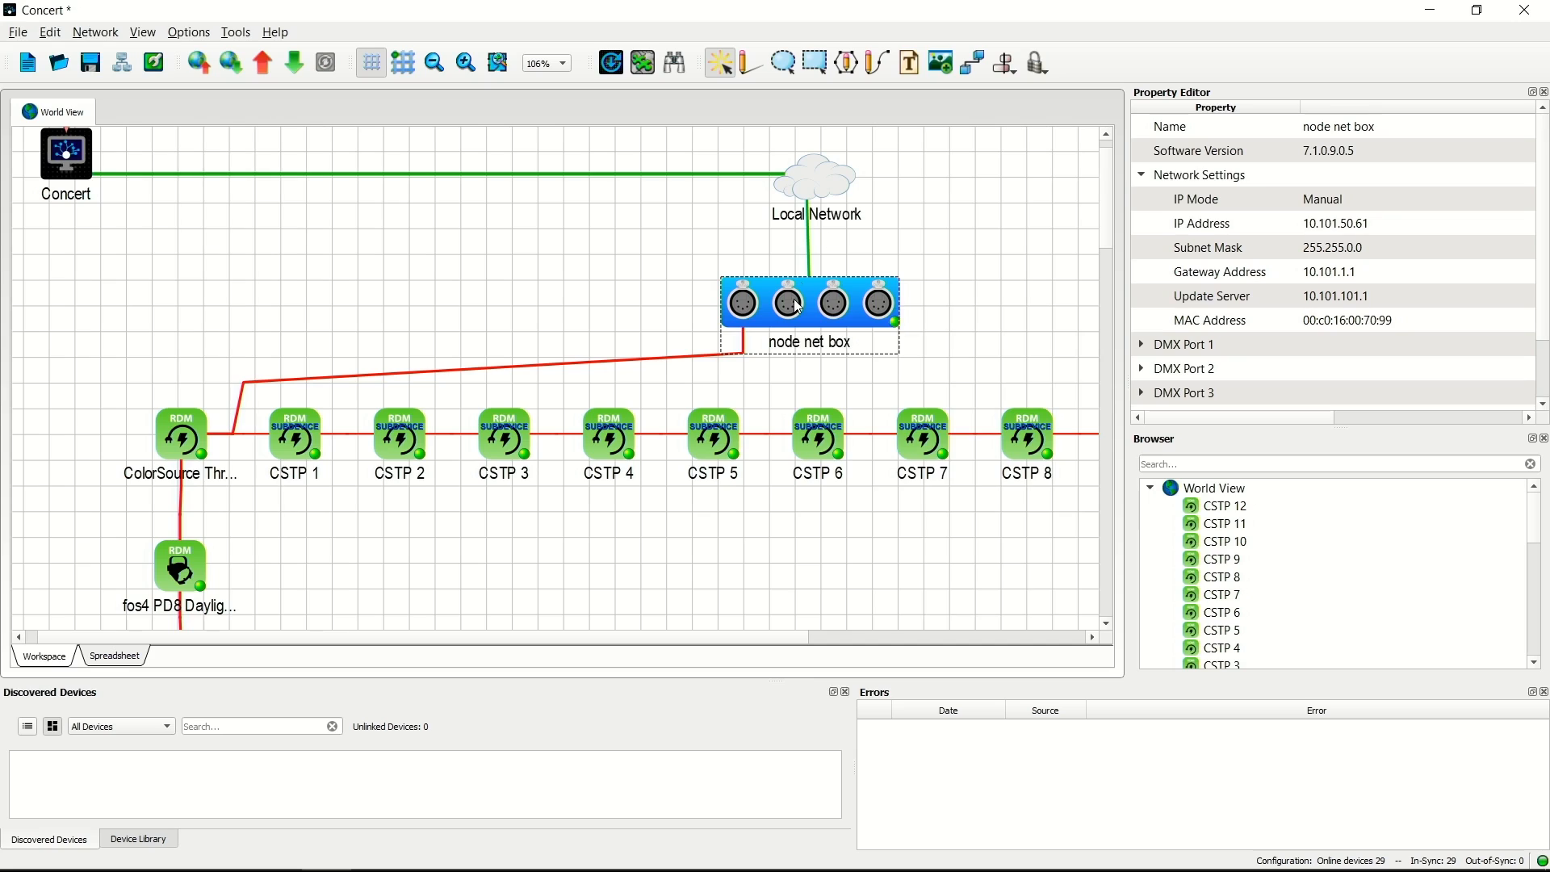
Switch port 2 of the node net box back to Output and send the gateway's configuration to the device.
{"action": "right_click", "coordinate": [795, 301]}
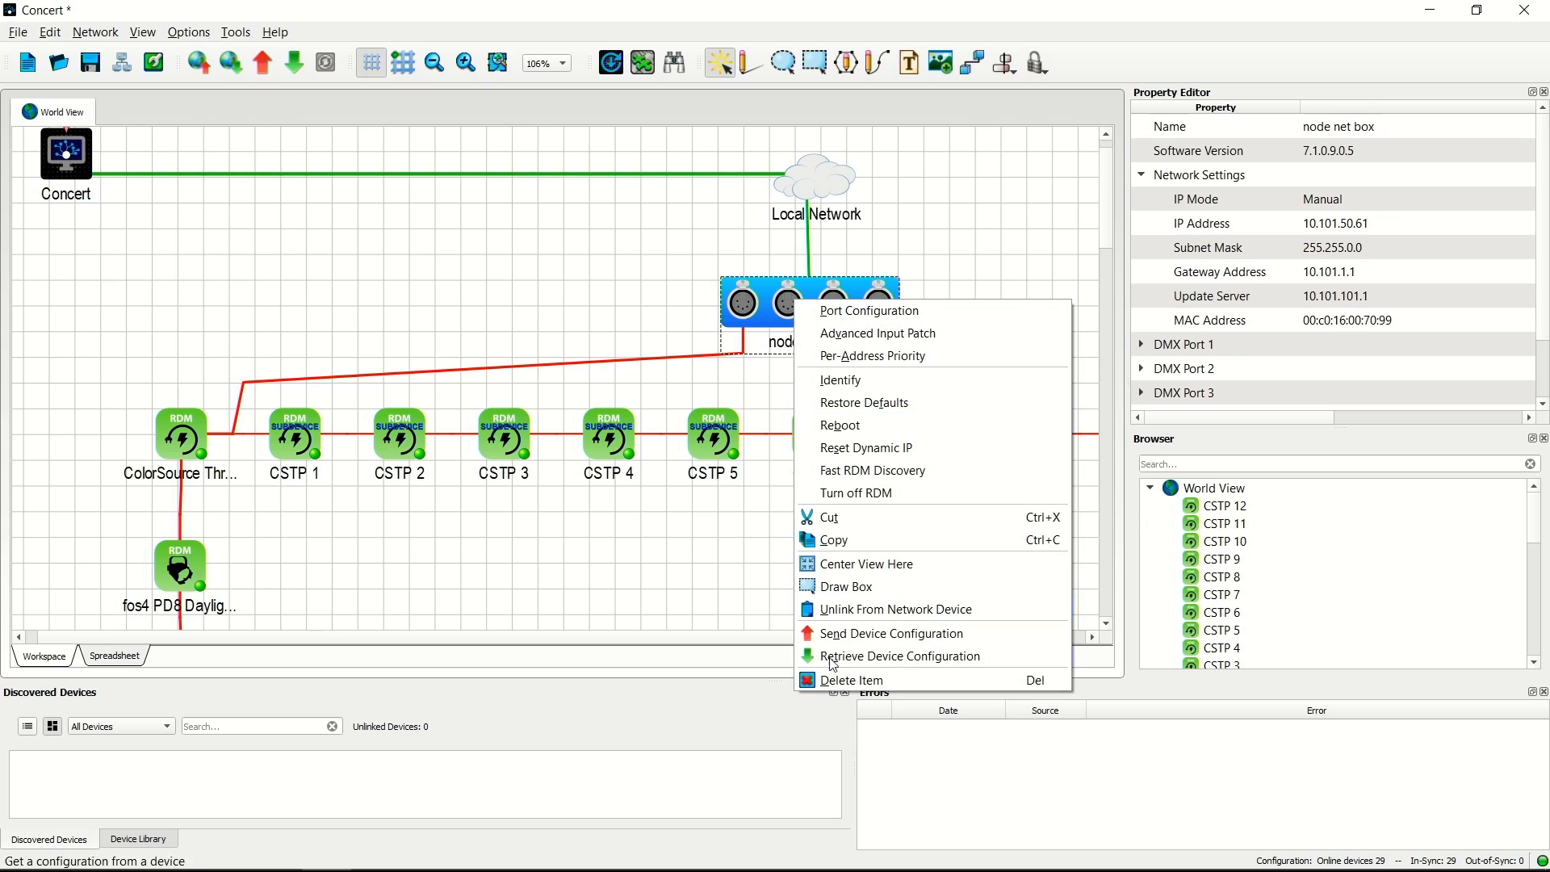
{"action": "double_click", "coordinate": [772, 285]}
{"action": "left_click", "coordinate": [731, 365]}
{"action": "left_click", "coordinate": [675, 440]}
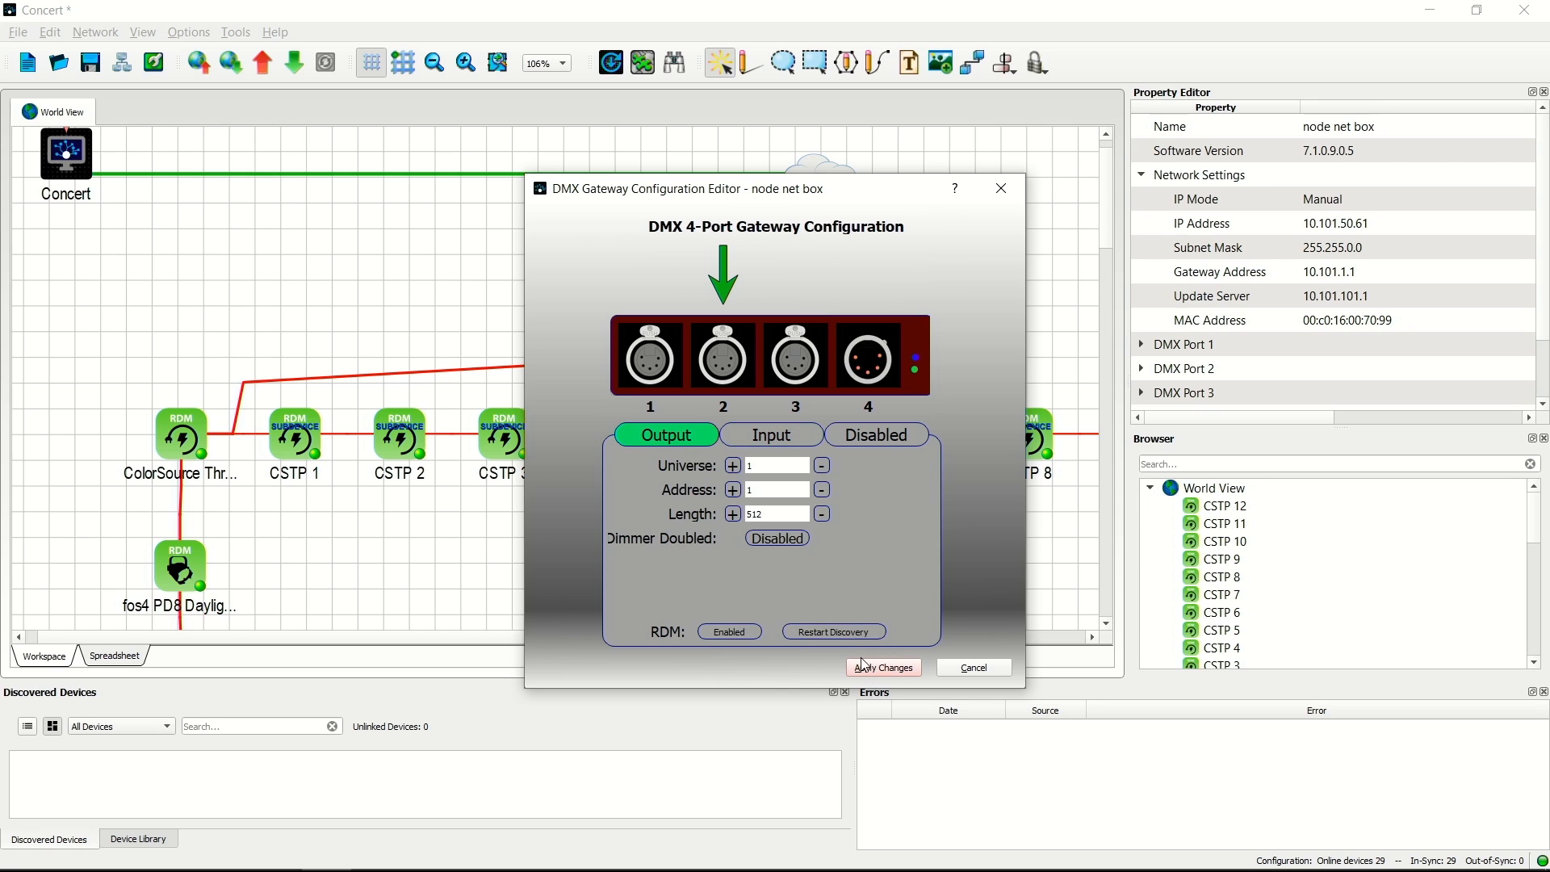
{"action": "left_click", "coordinate": [880, 674]}
{"action": "right_click", "coordinate": [794, 314]}
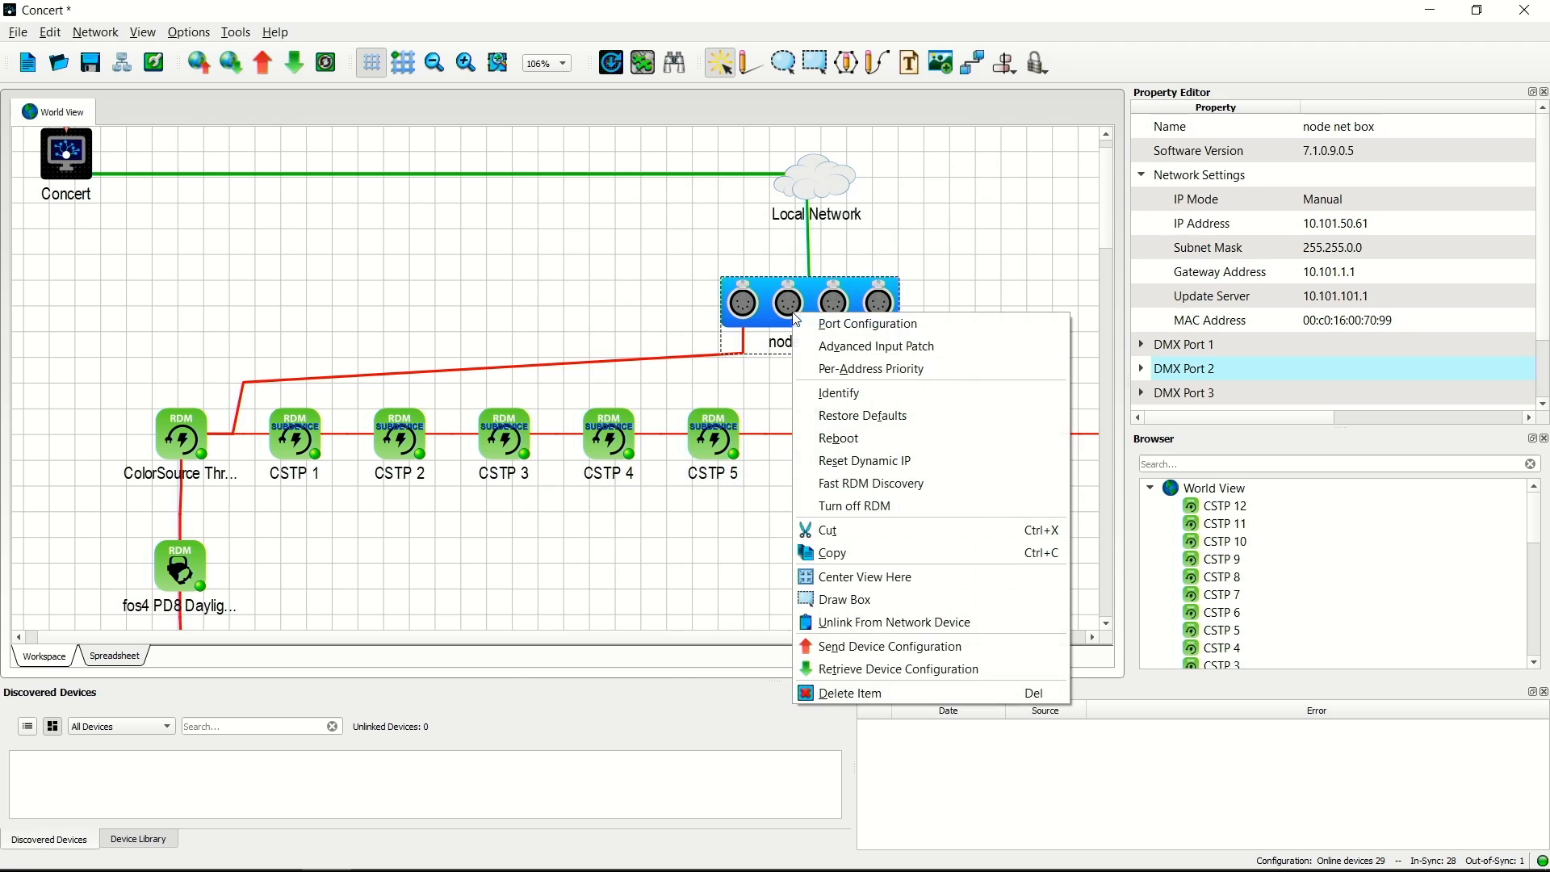
{"action": "left_click", "coordinate": [867, 649]}
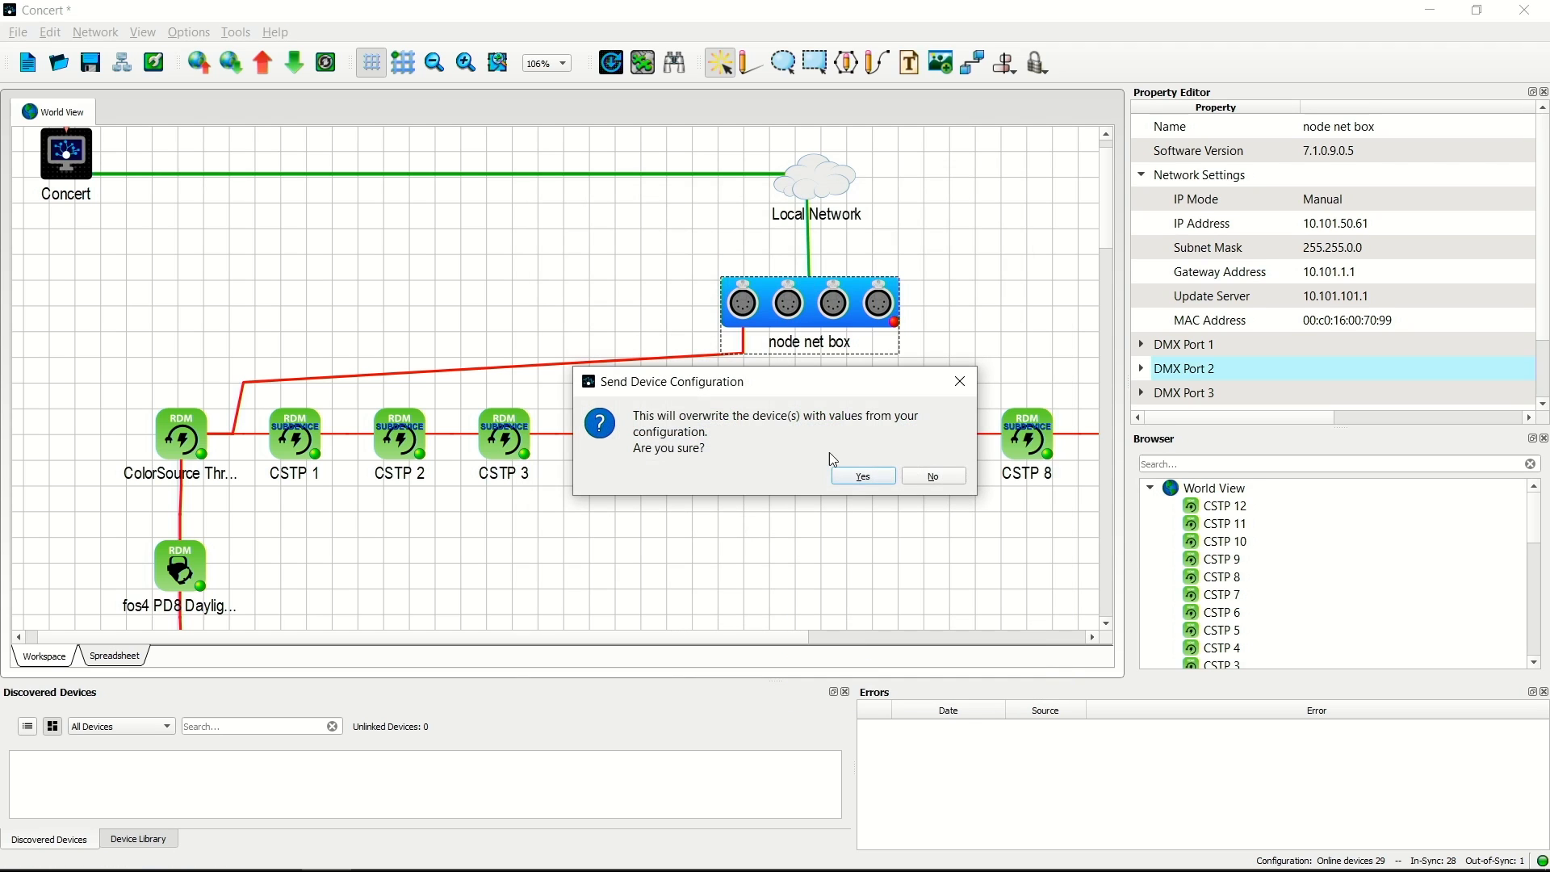
{"action": "left_click", "coordinate": [863, 482]}
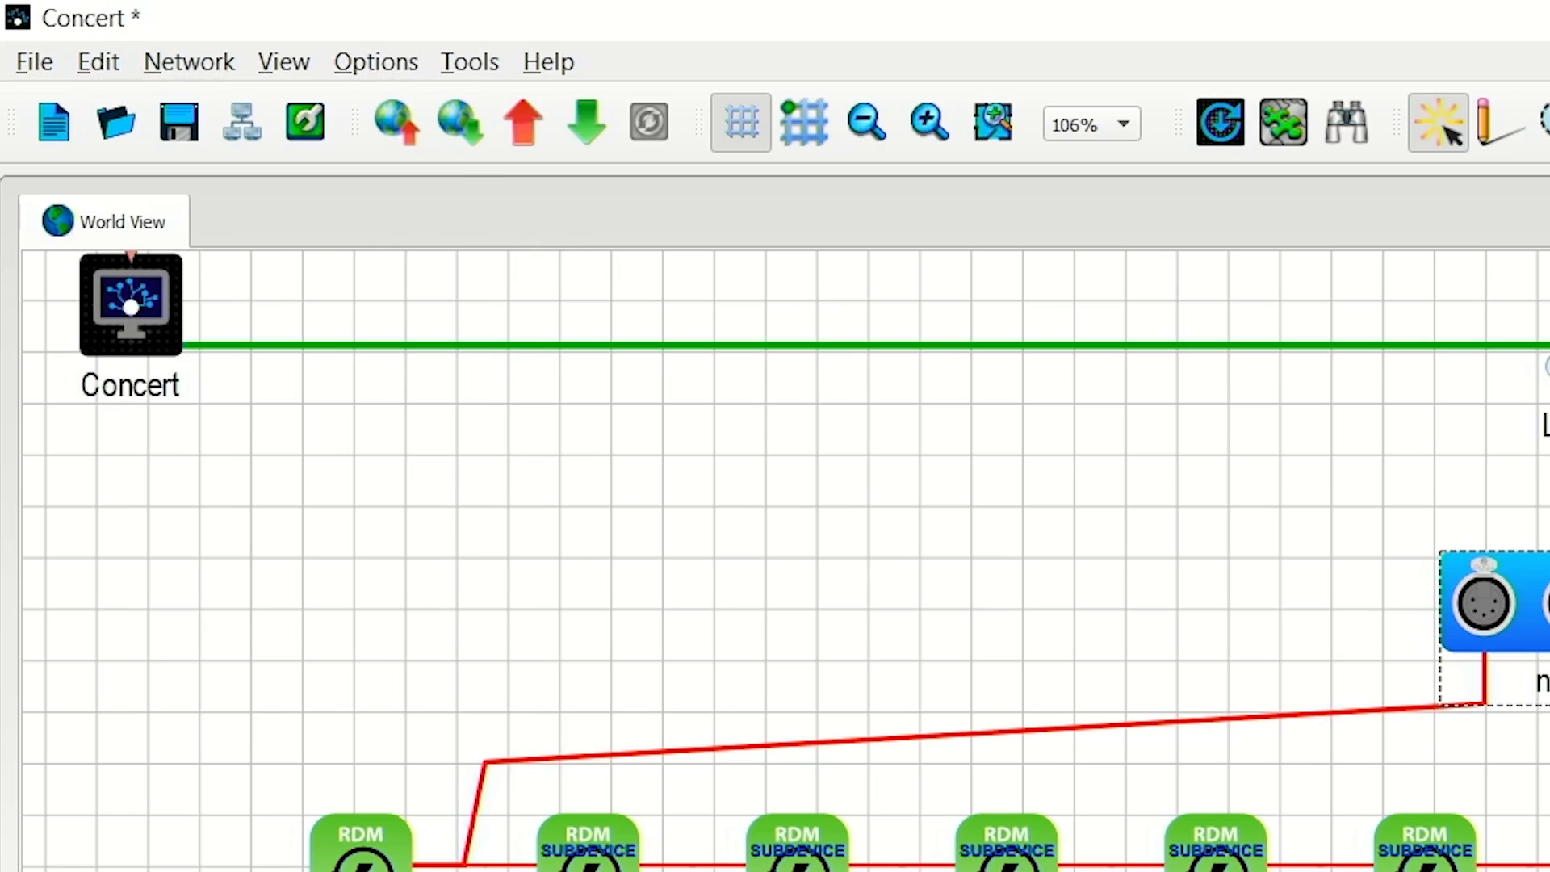
{"action": "left_click", "coordinate": [263, 62]}
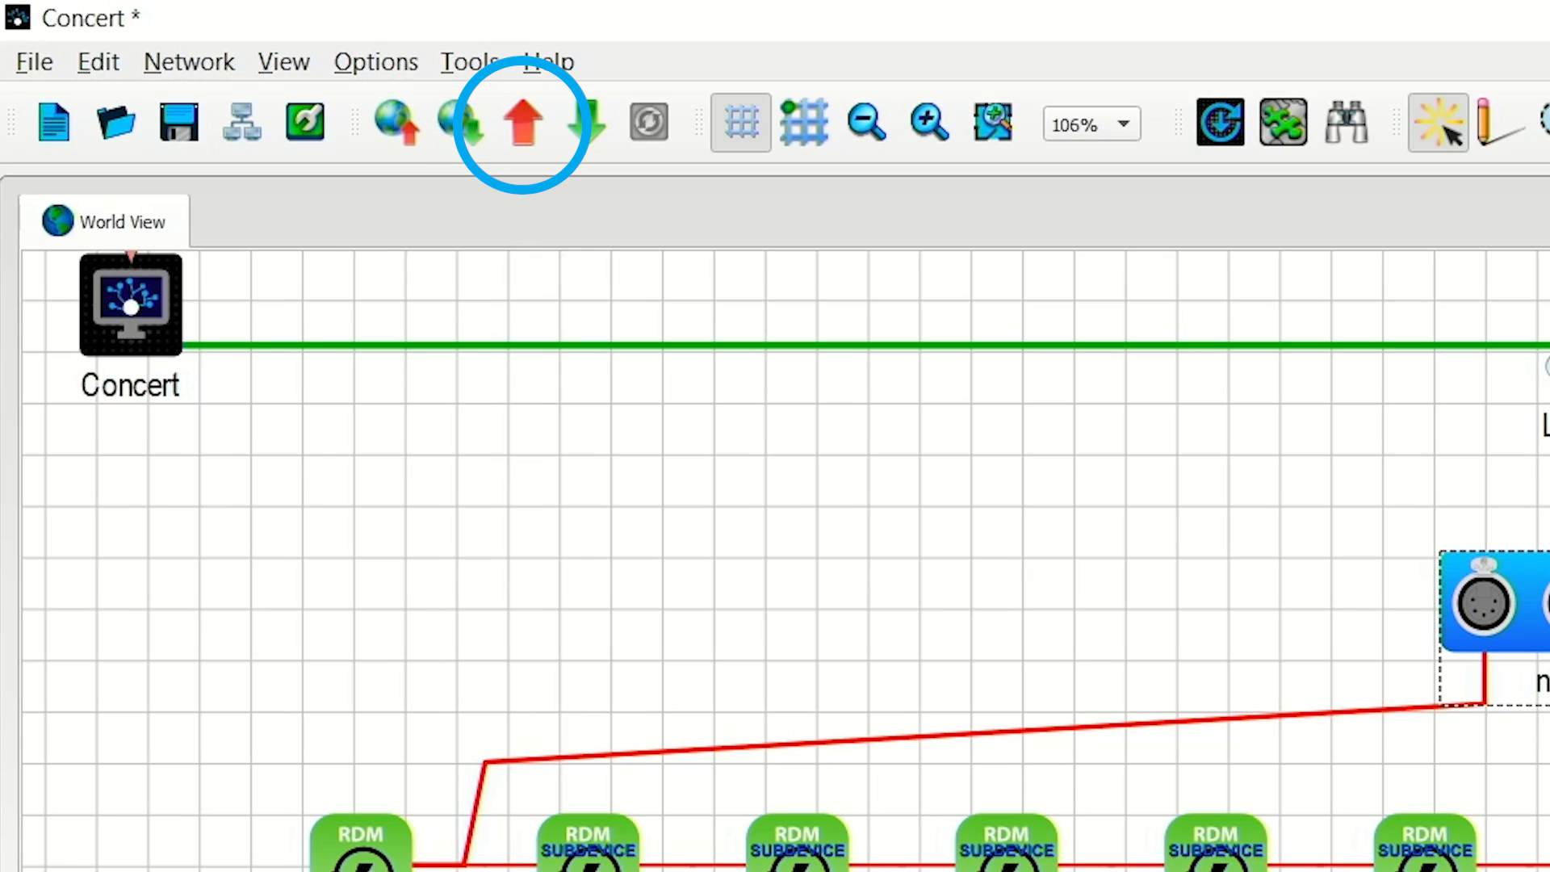